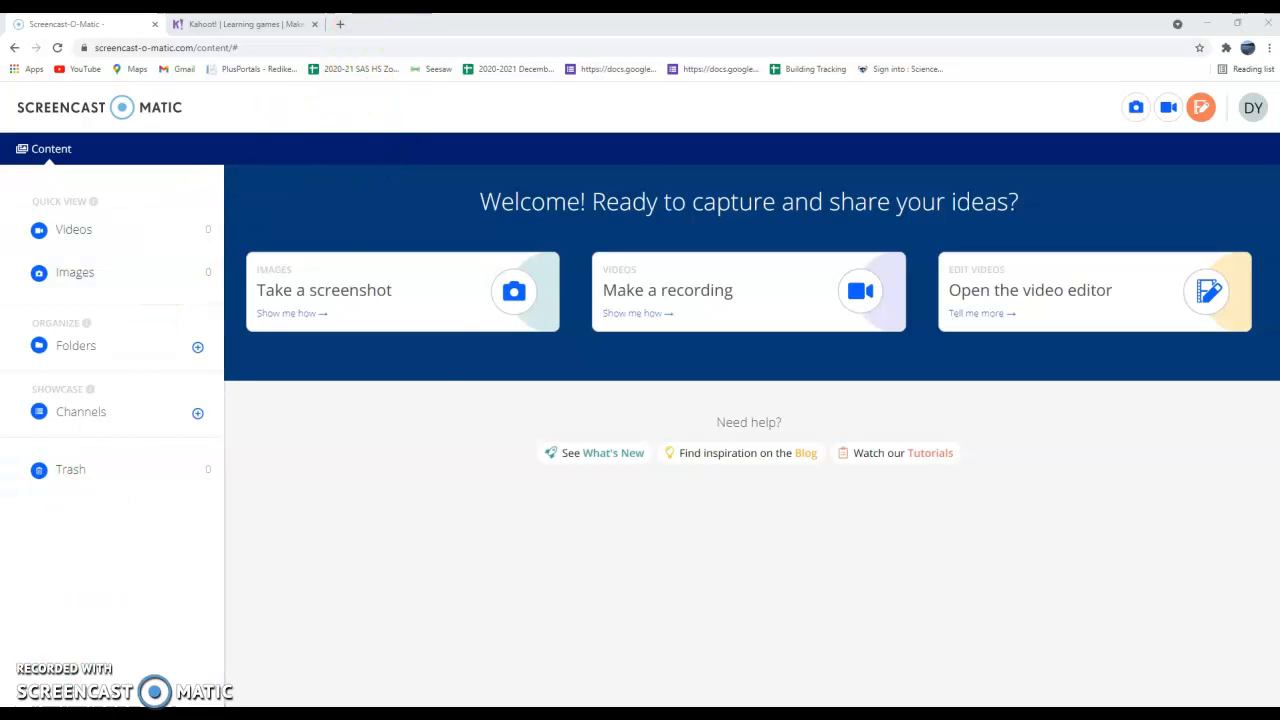
# - Start a Kahoot! sign-up from kahoot.com with the Teacher account type and School as the workplace
pyautogui.click(245, 23)
pyautogui.click(214, 48)
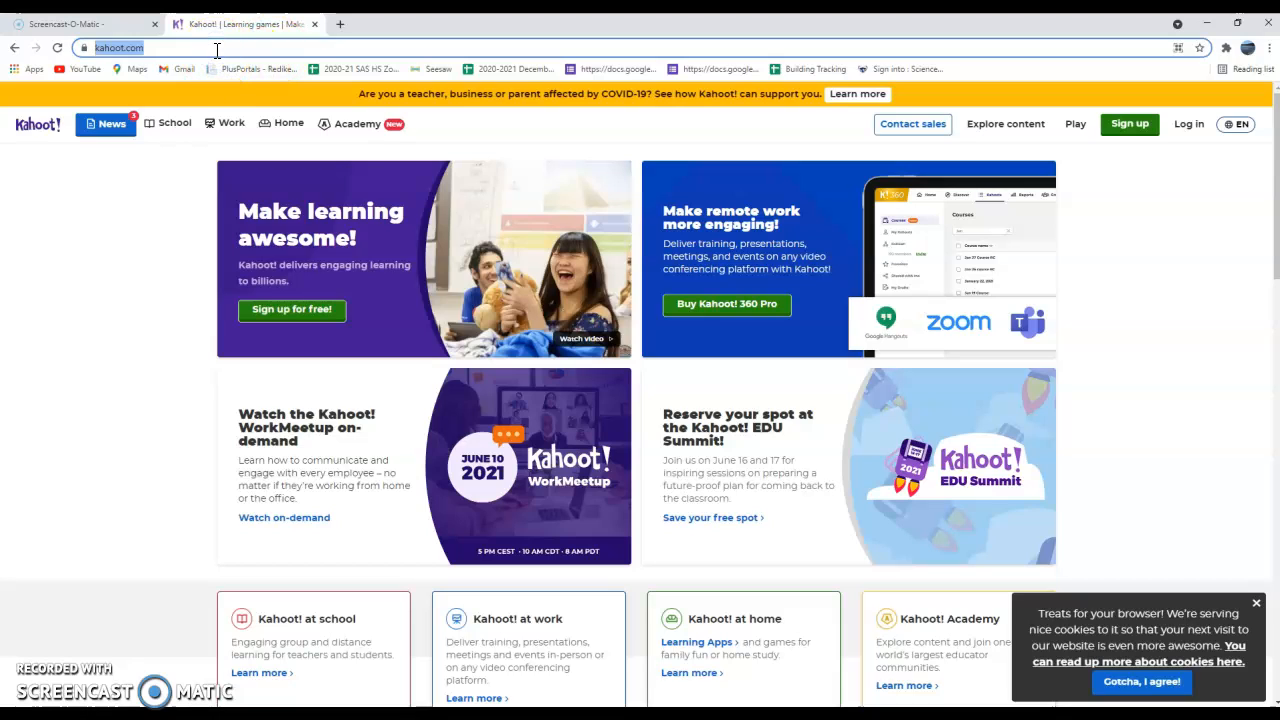
pyautogui.click(1129, 125)
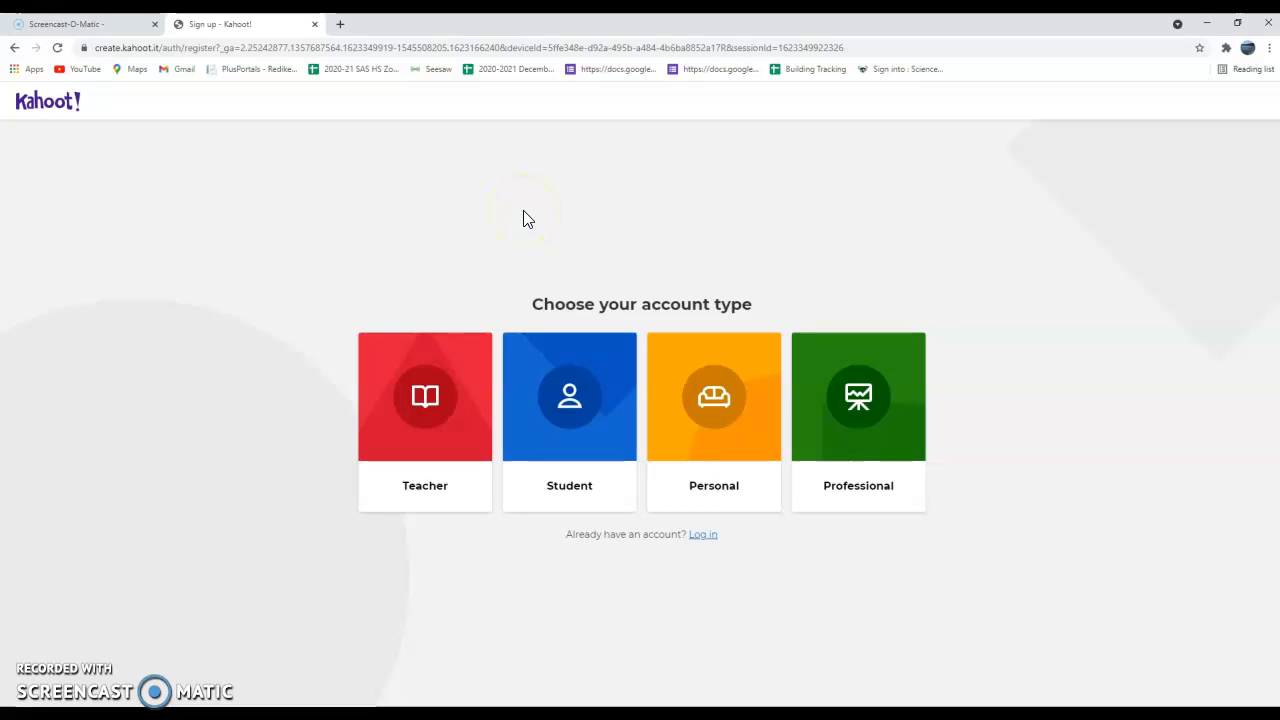
pyautogui.click(428, 398)
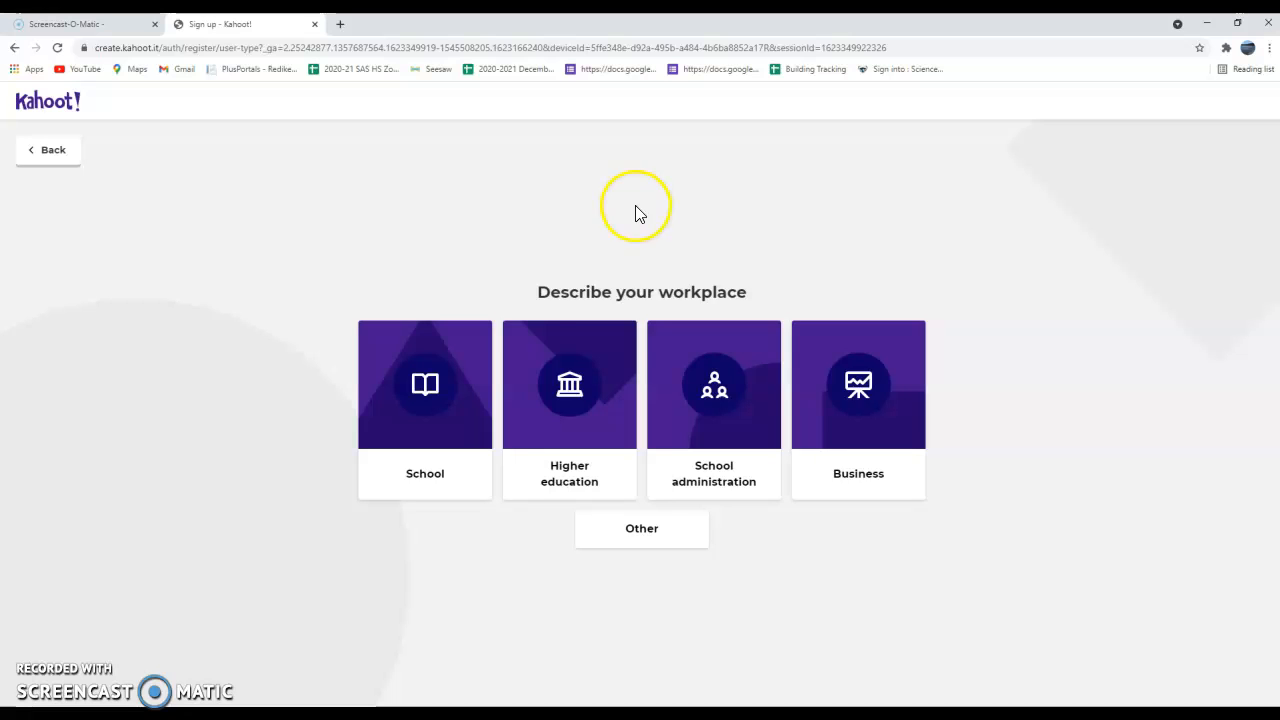
pyautogui.click(432, 362)
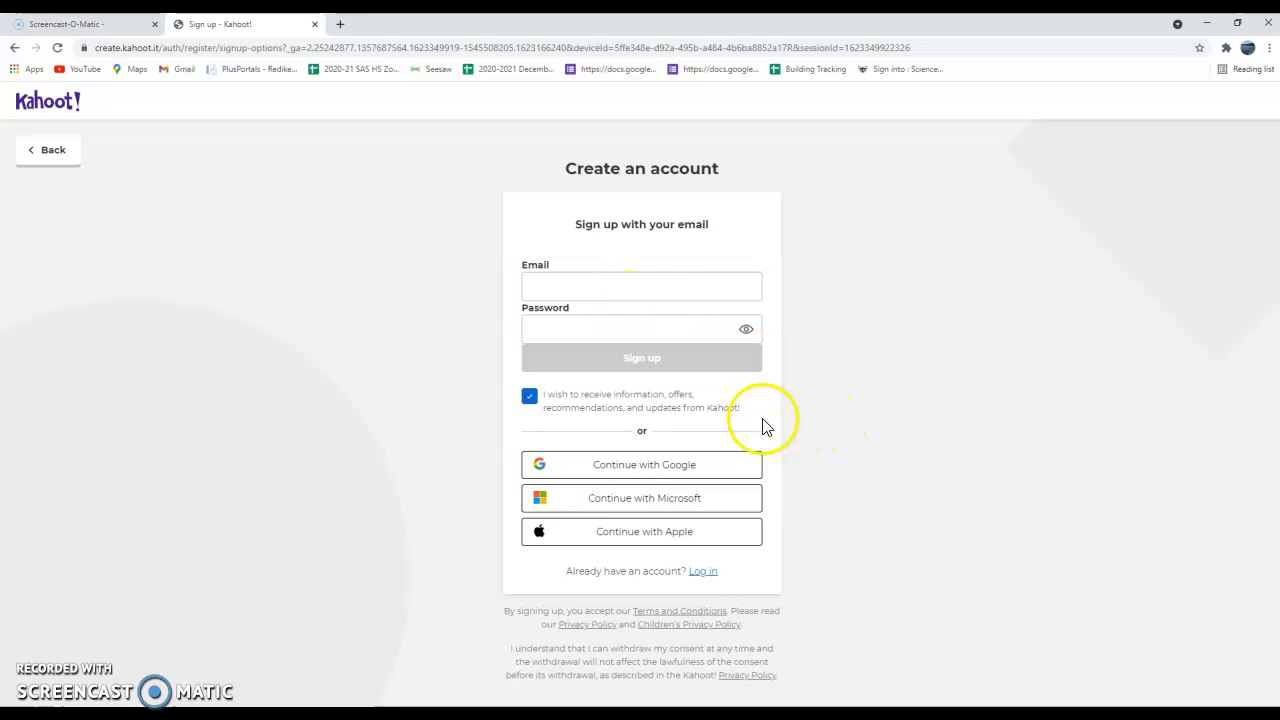
# - Try the Google sign-up option for the new account and dismiss the Google sign-in window without choosing an account
pyautogui.click(632, 479)
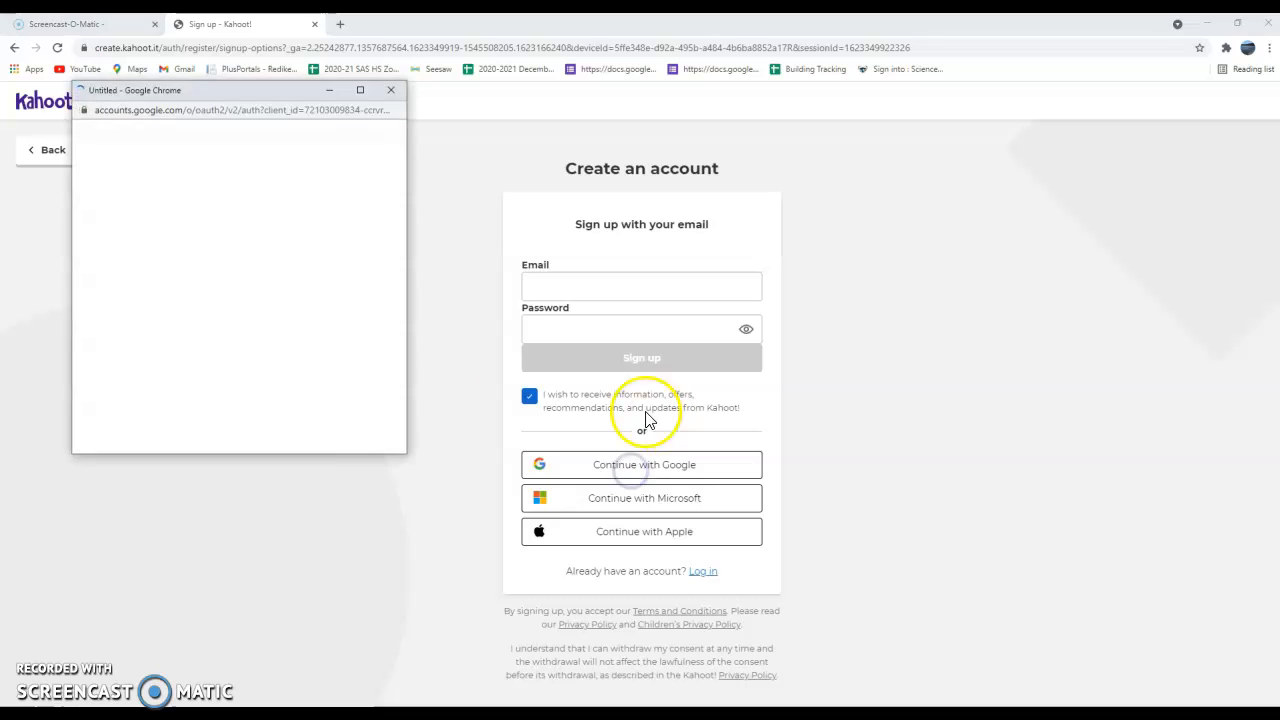
pyautogui.click(390, 90)
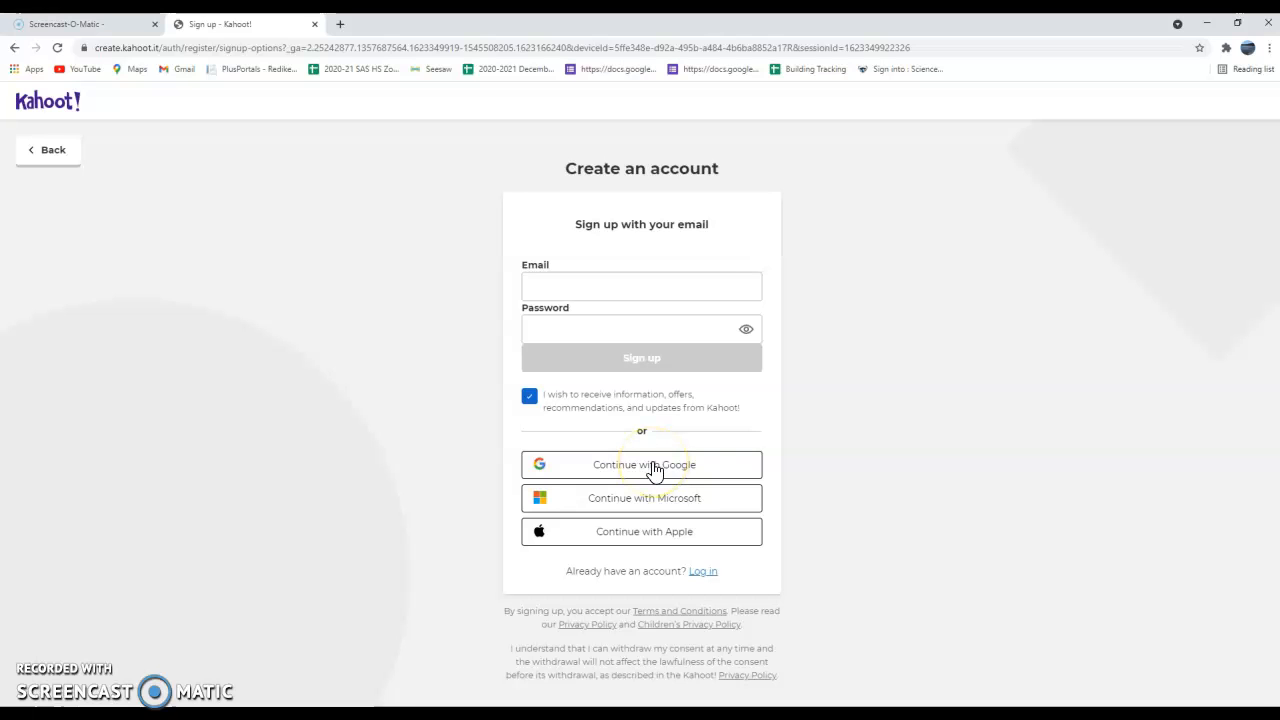
pyautogui.click(655, 468)
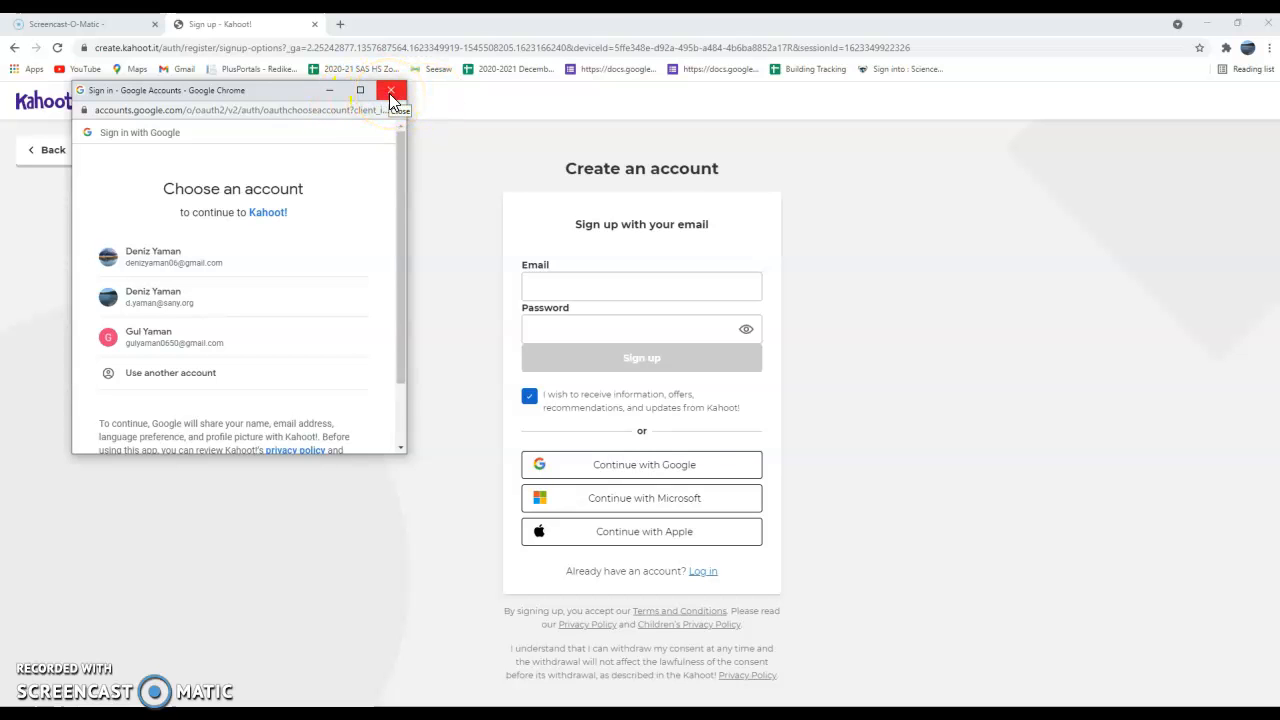
pyautogui.click(390, 91)
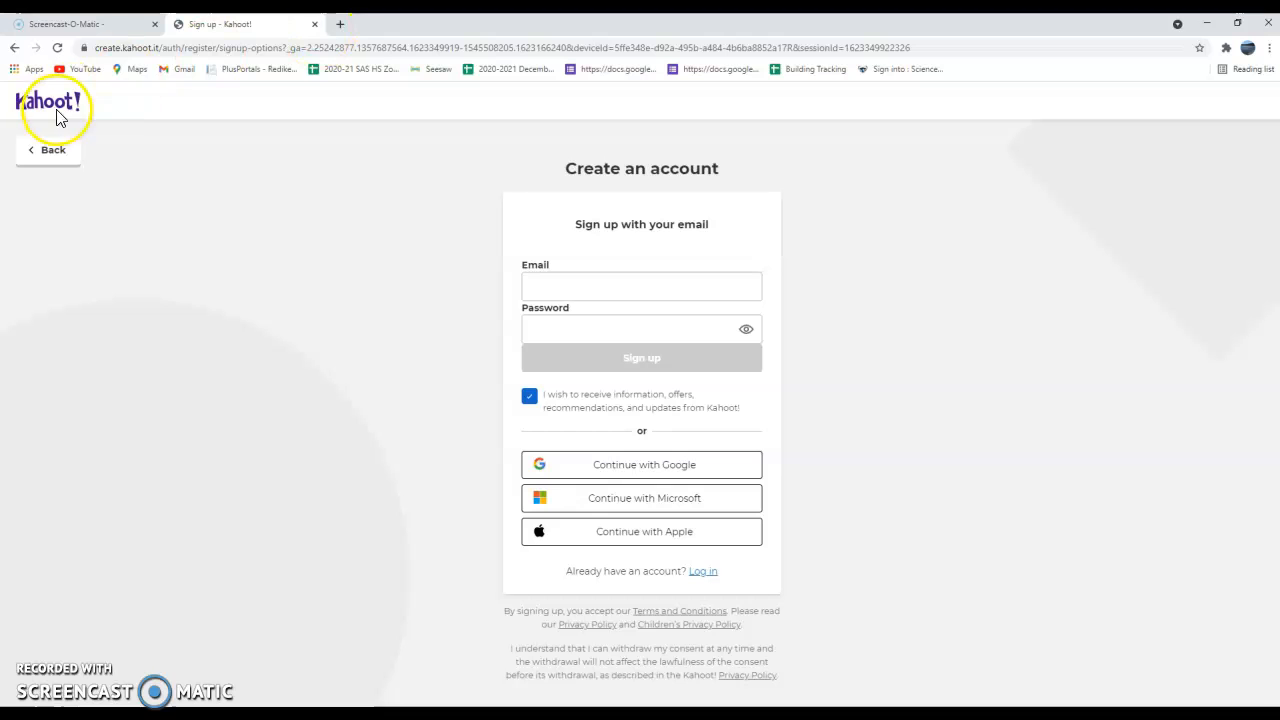
# - Leave the account creation form and go back to the kahoot.com home page
pyautogui.click(40, 156)
pyautogui.click(40, 153)
pyautogui.click(345, 48)
pyautogui.write('kahoot')
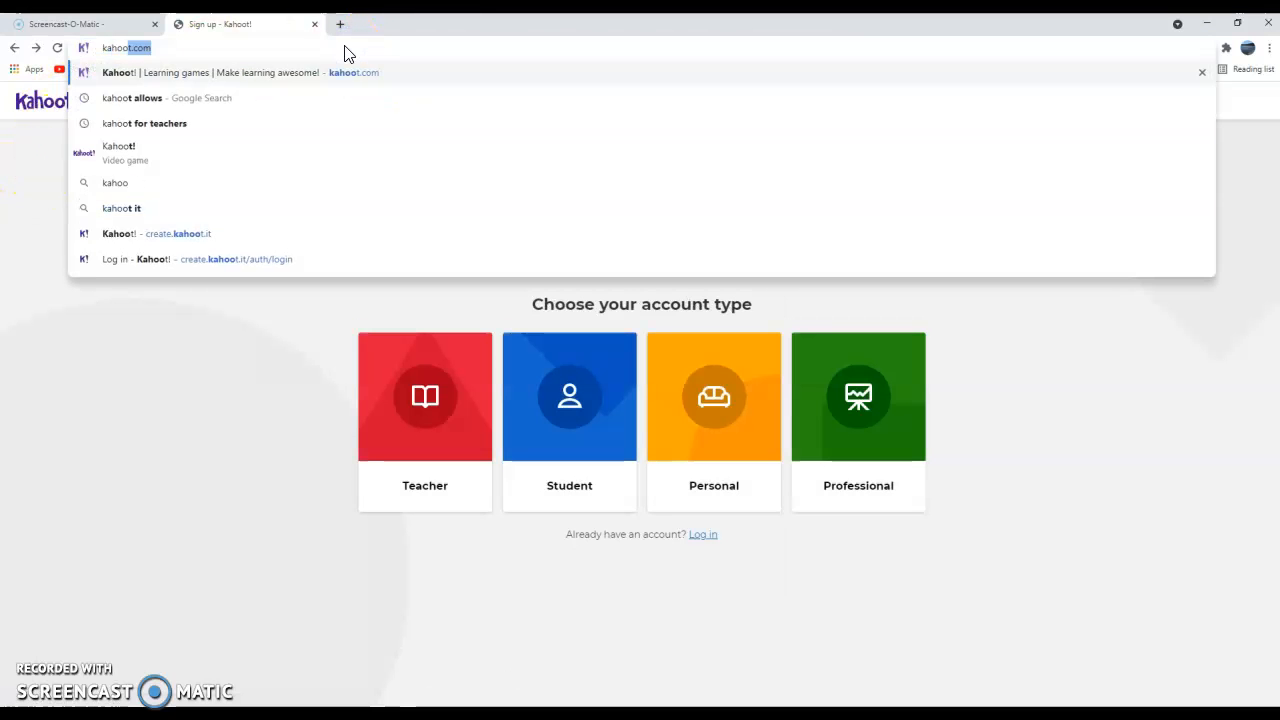
pyautogui.write('.com')
pyautogui.press('Return')
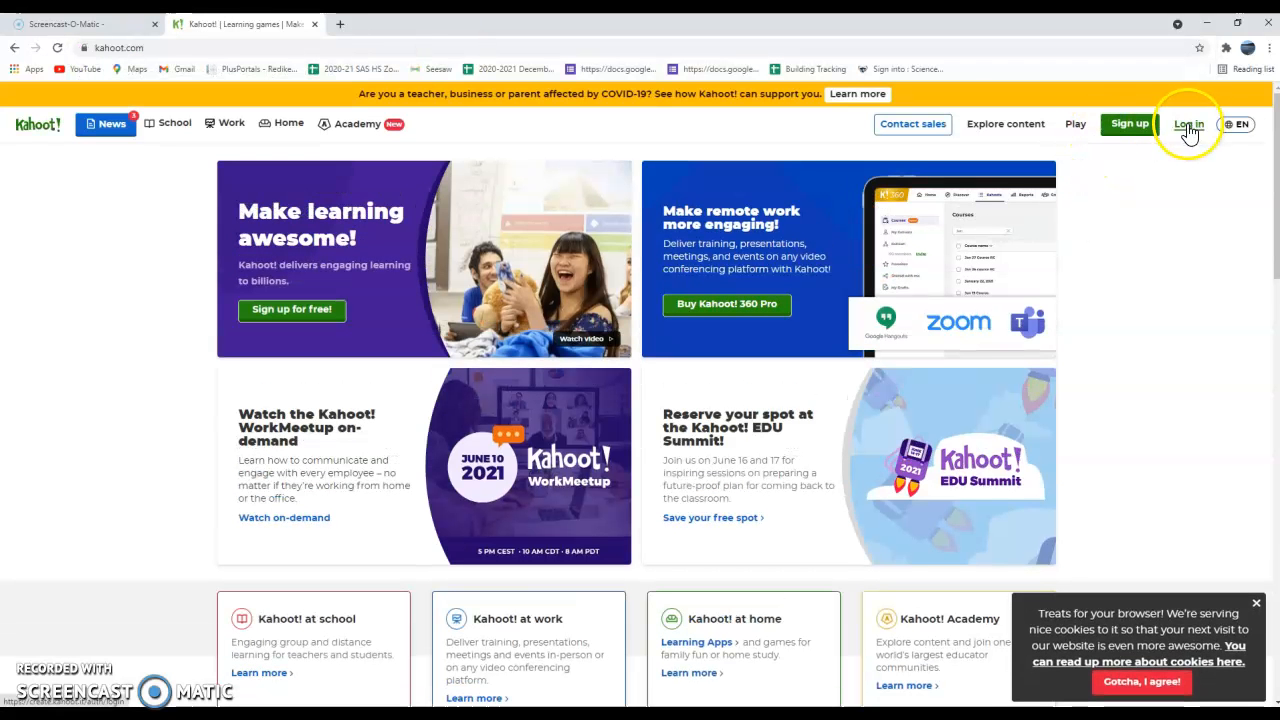
# - Log in to Kahoot! through Google with the first listed account
pyautogui.click(1189, 127)
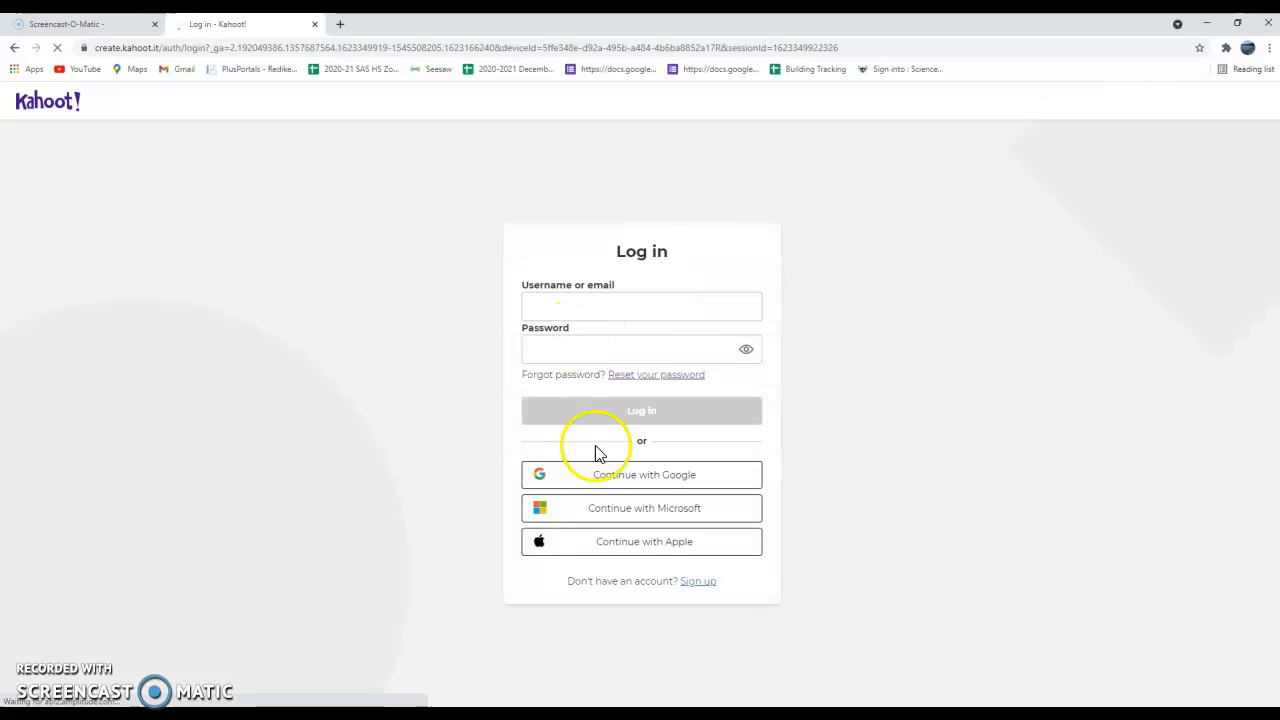
pyautogui.click(632, 478)
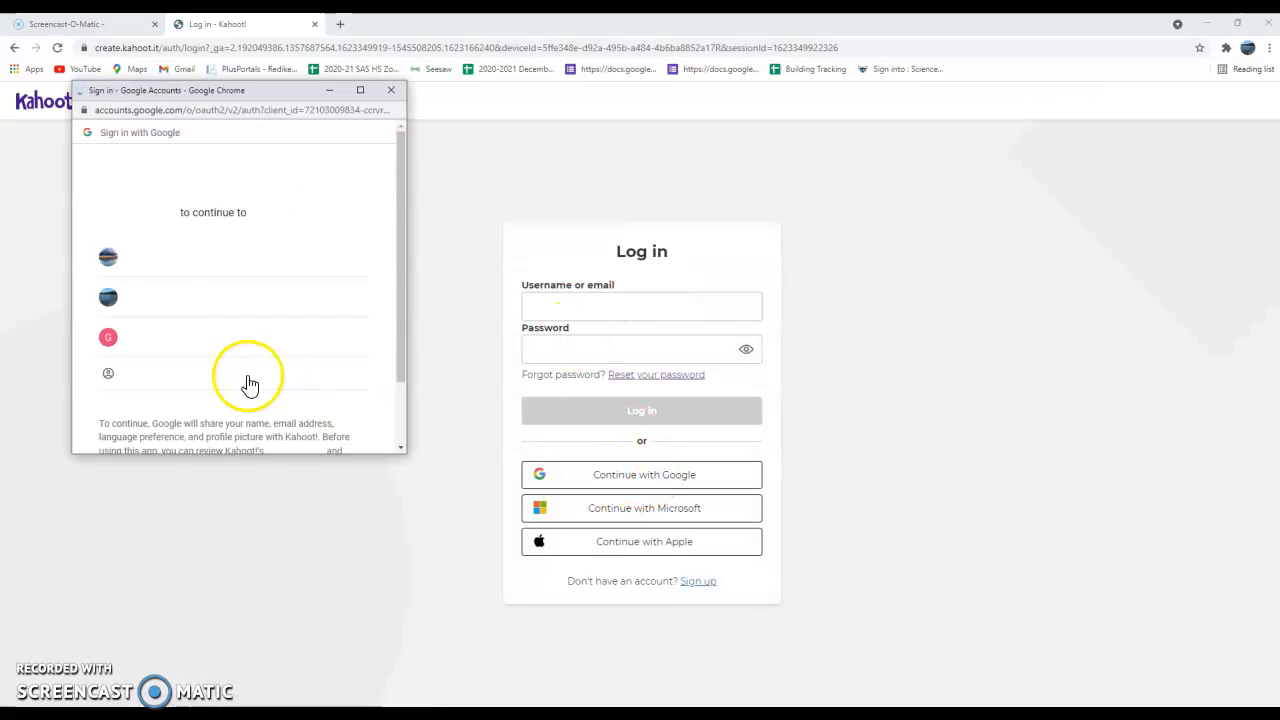
pyautogui.click(172, 251)
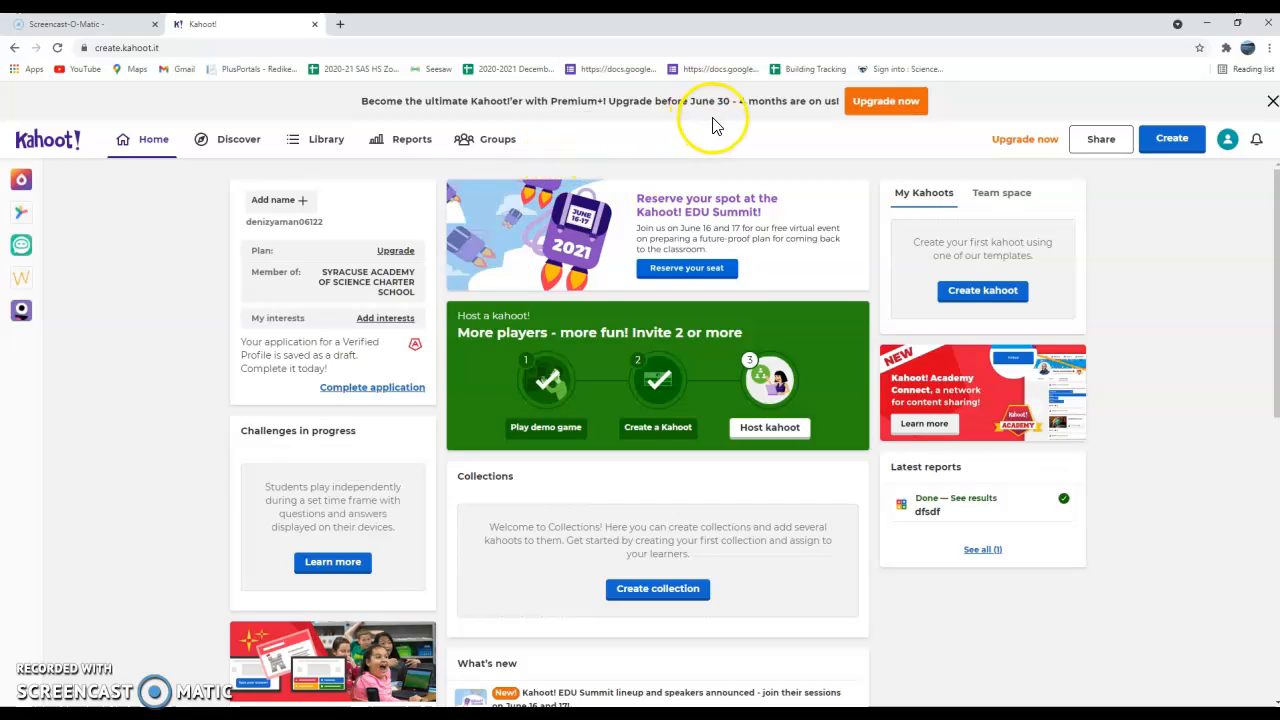
# - Create a new blank kahoot and title it "The Facts About the United States"
pyautogui.click(1168, 142)
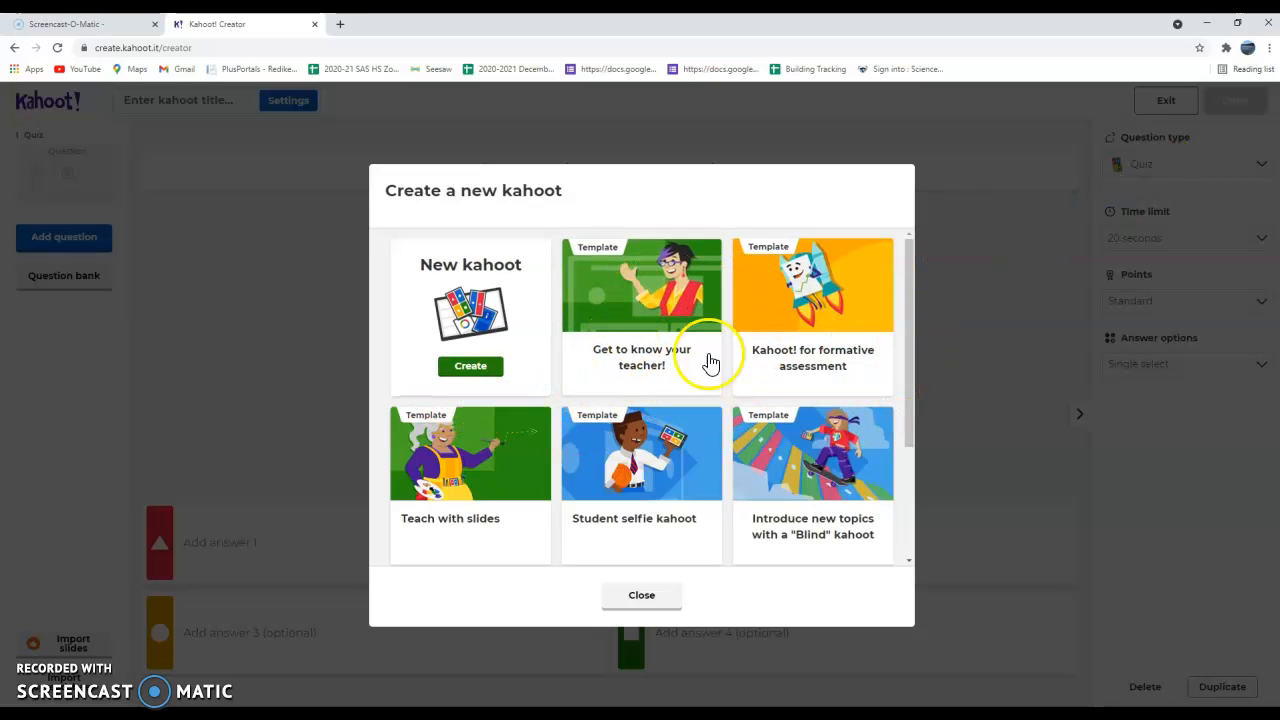
pyautogui.click(472, 366)
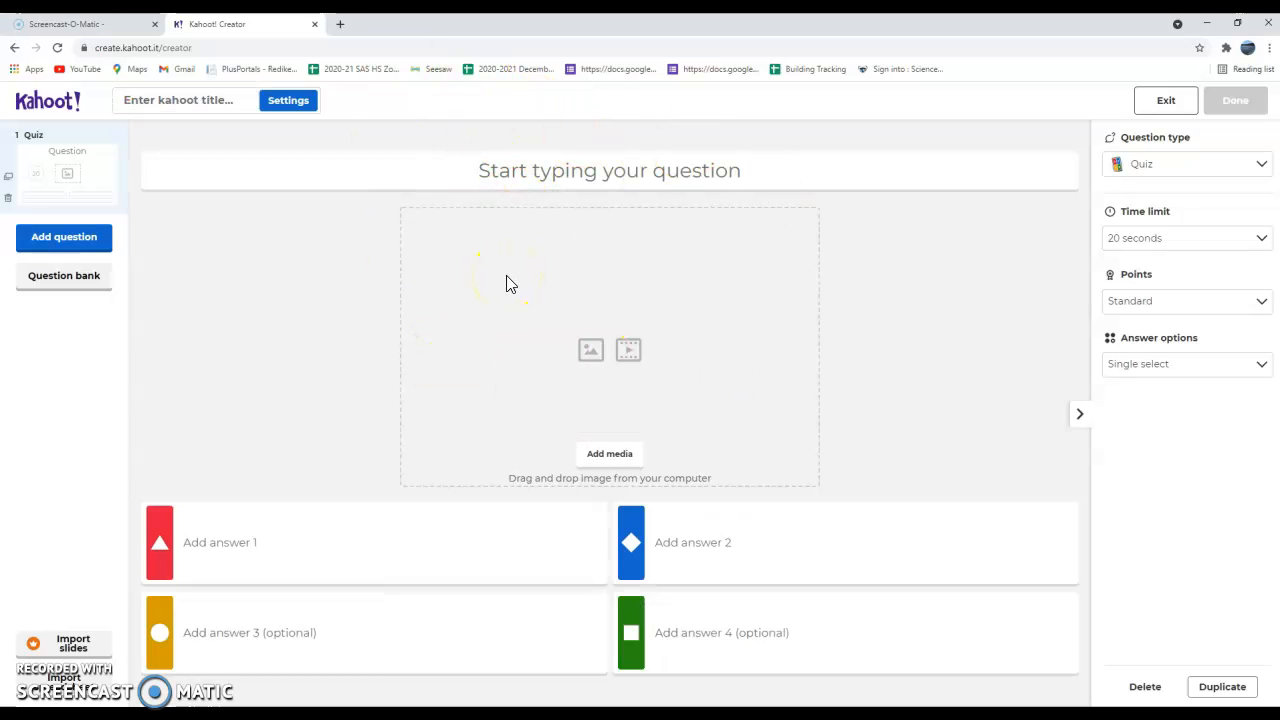
pyautogui.click(185, 102)
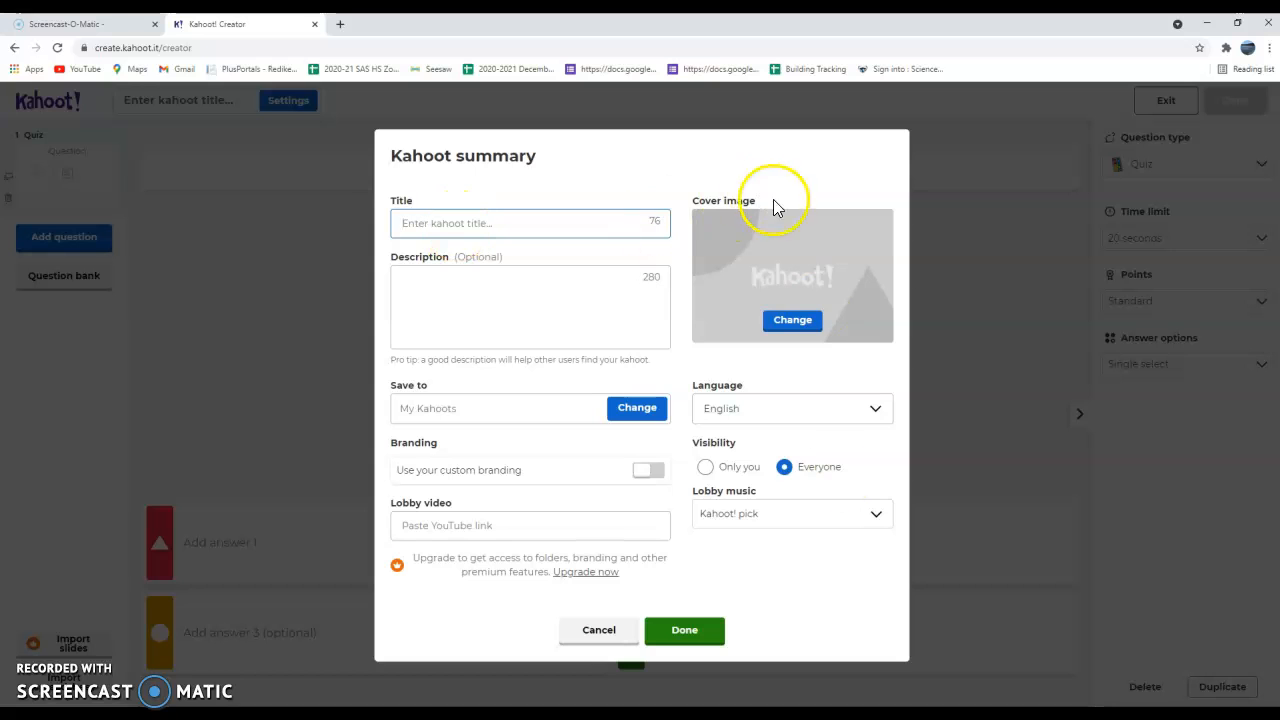
pyautogui.click(602, 629)
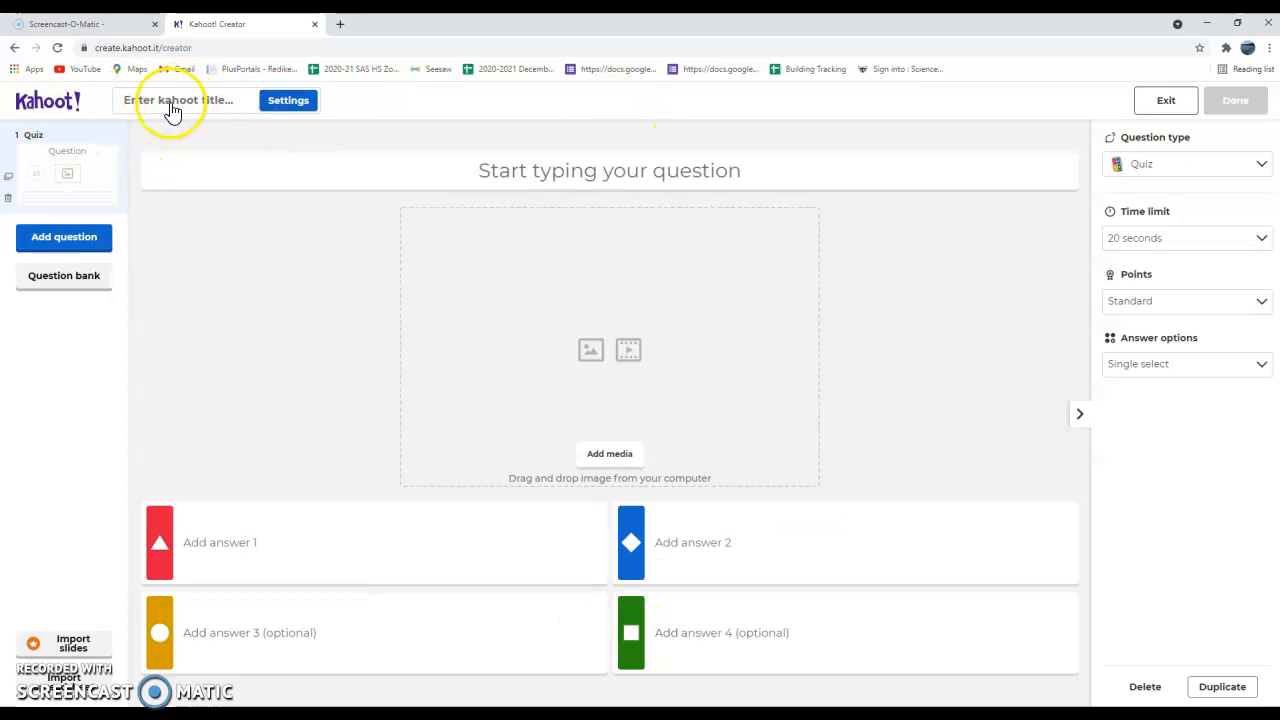
pyautogui.click(172, 108)
pyautogui.click(437, 224)
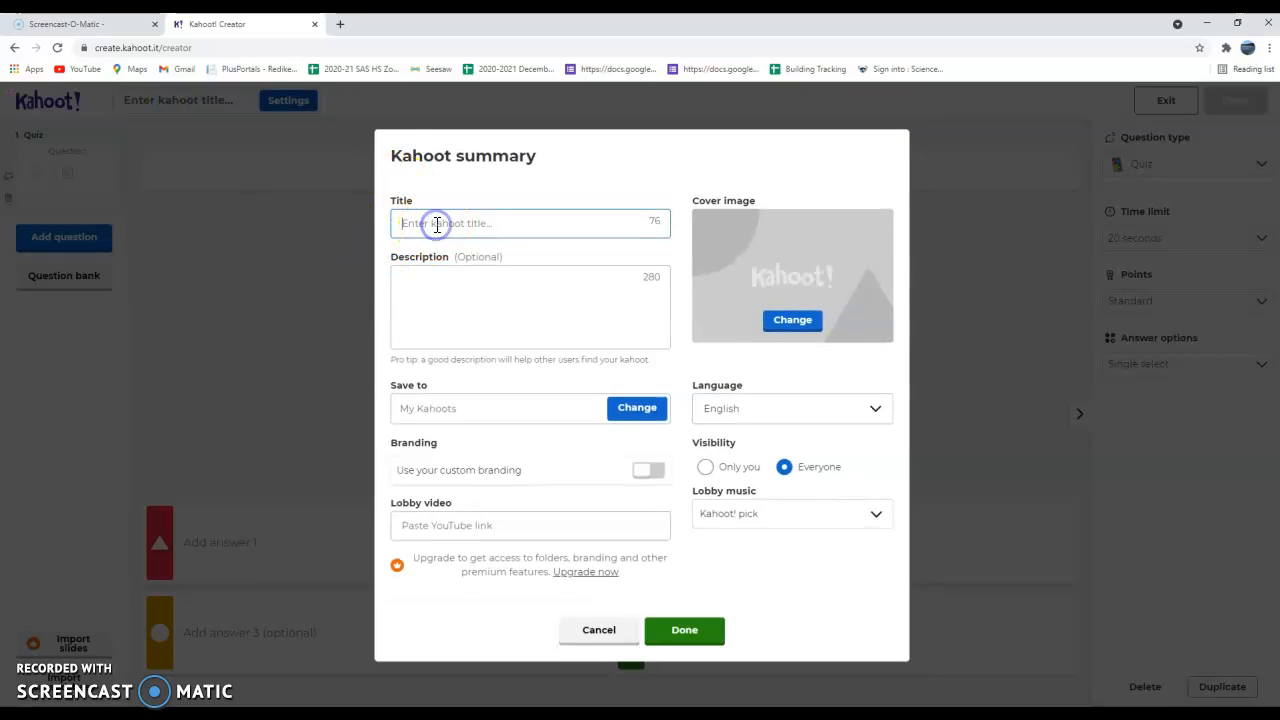
pyautogui.write('Th')
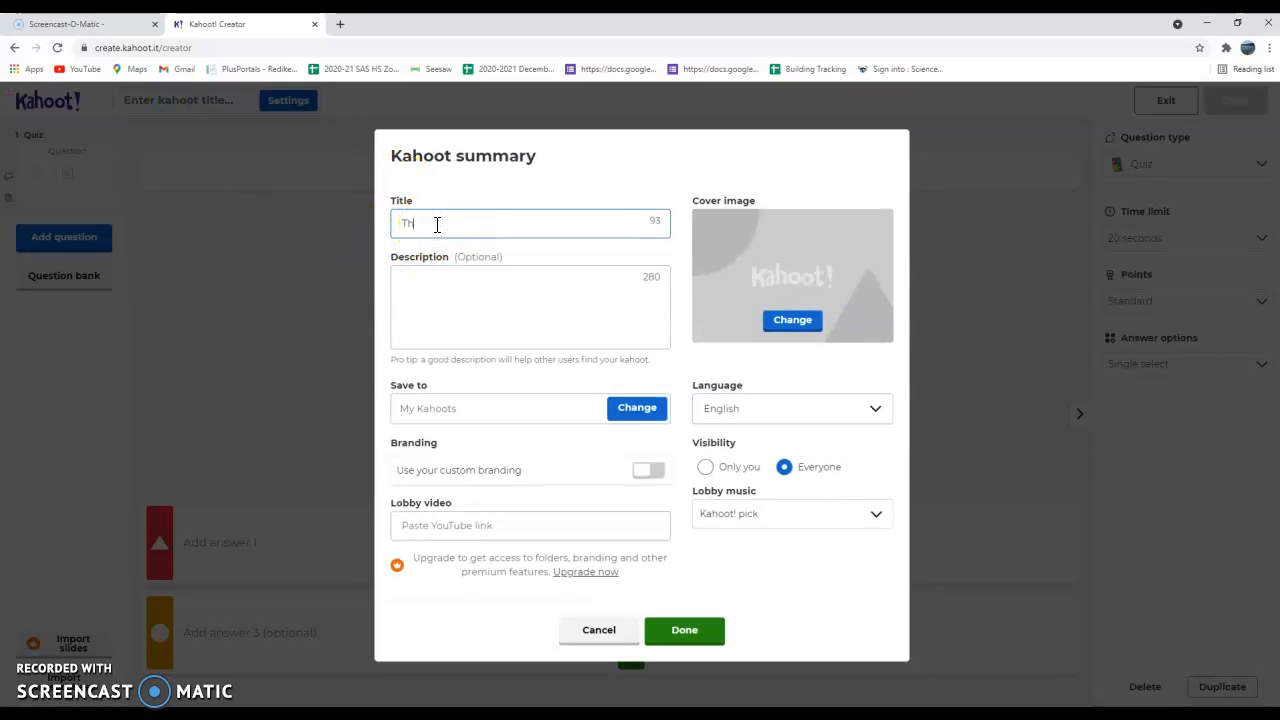
pyautogui.write('e Facts About the United States')
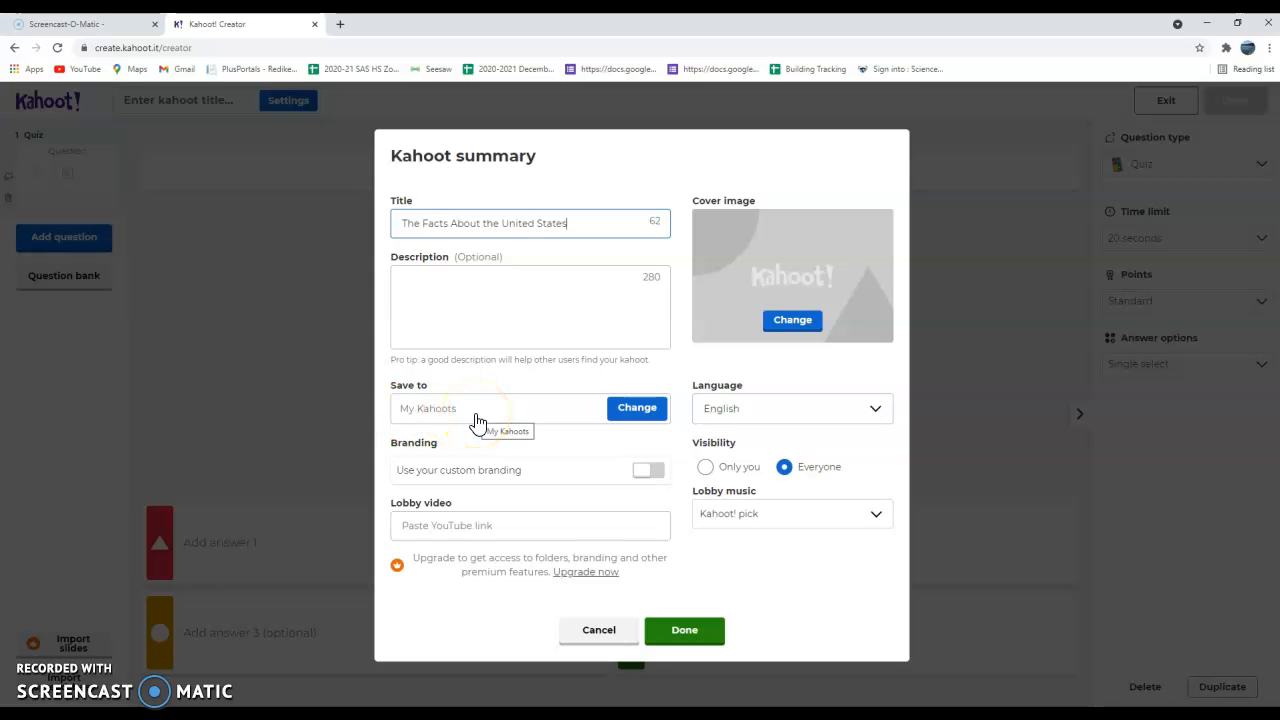
# - Check the save location options, keep My Kahoots, and save the kahoot summary
pyautogui.click(632, 410)
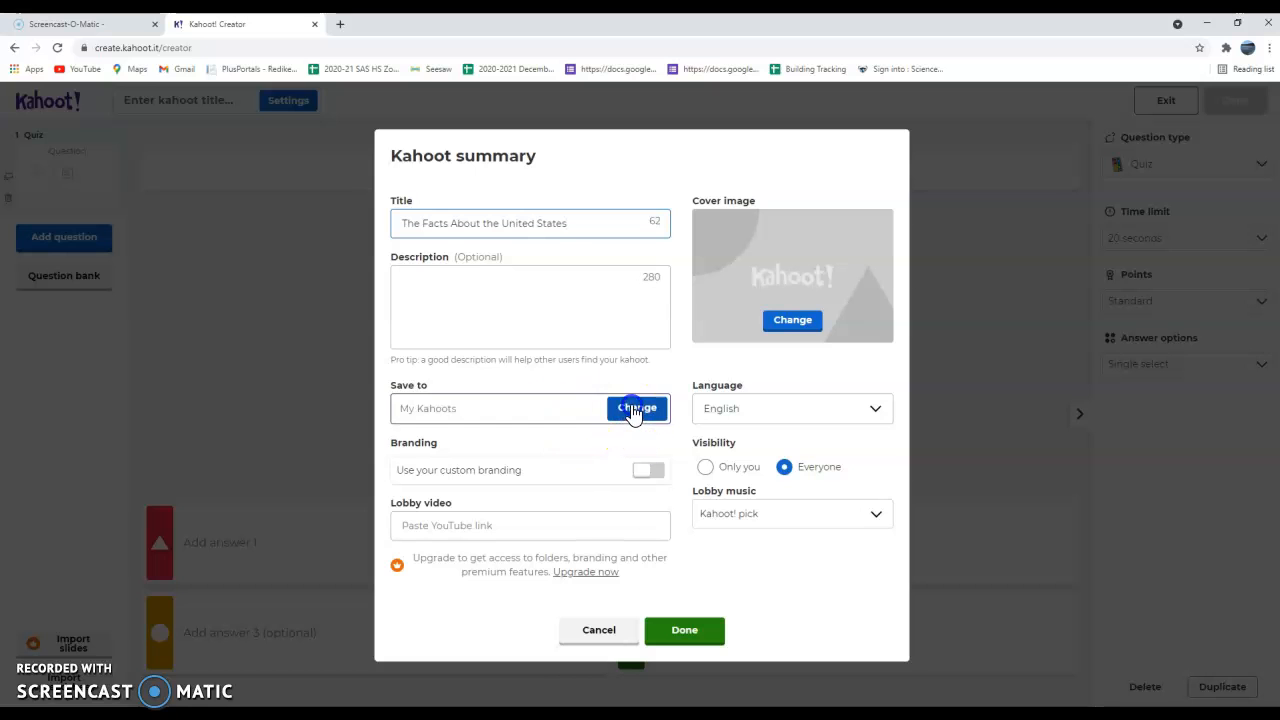
pyautogui.click(603, 550)
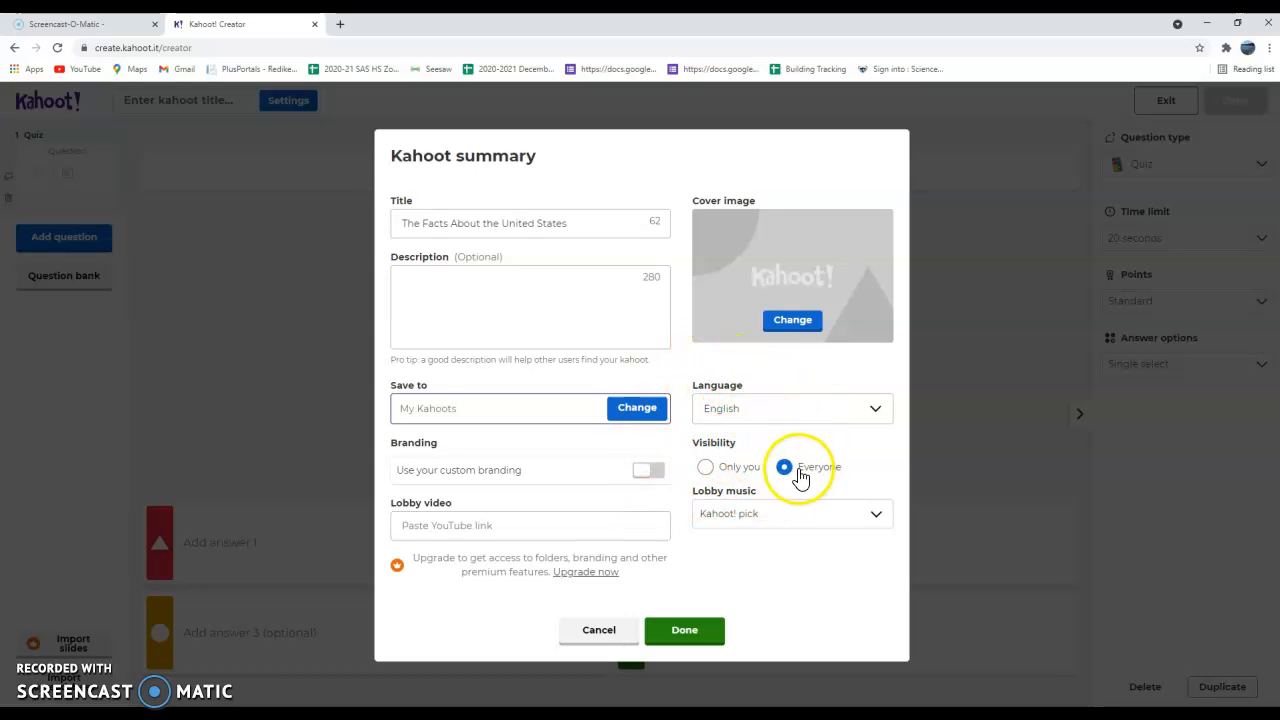
pyautogui.click(686, 633)
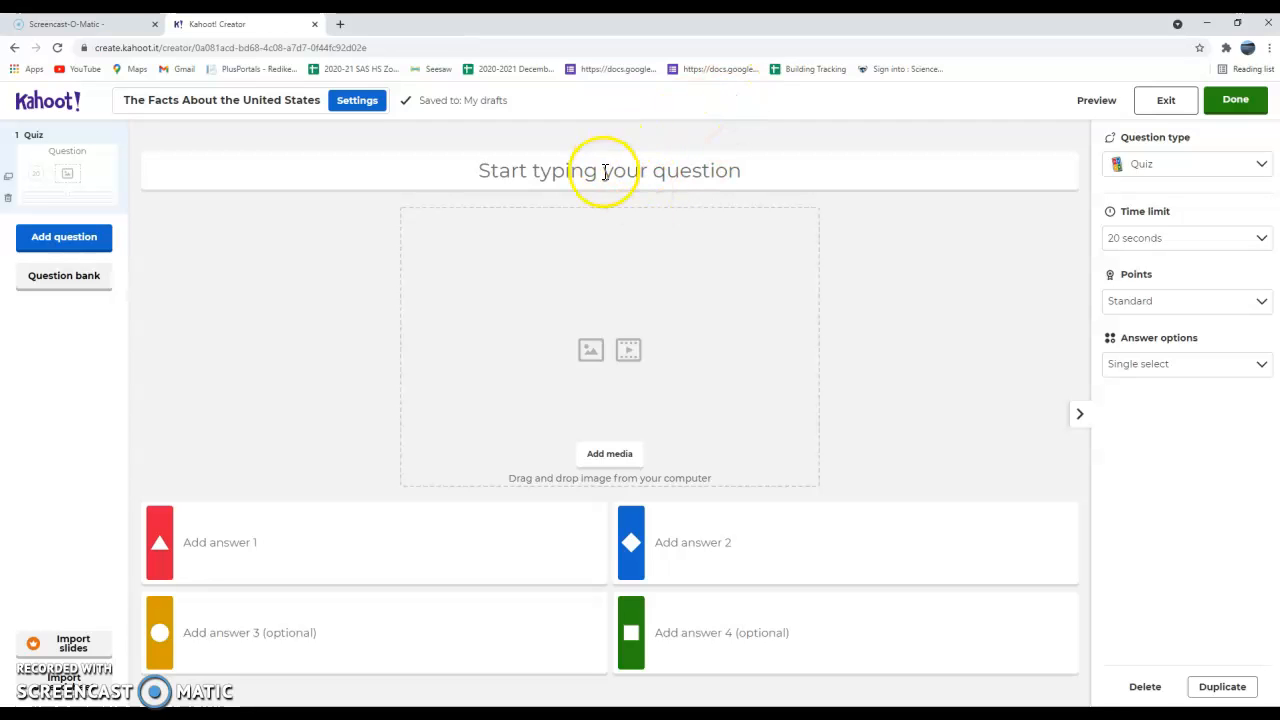
# - Enter "What is the biggest U.S. State?" as the text of the first quiz question
pyautogui.click(607, 170)
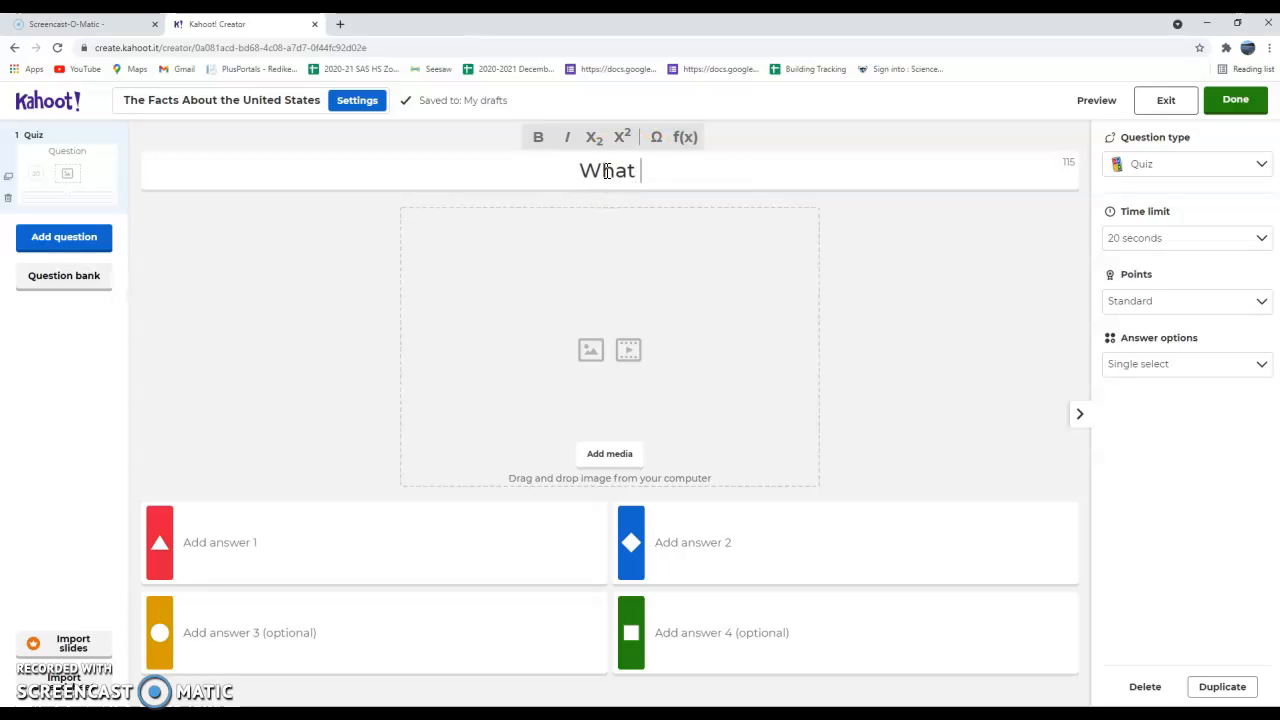
pyautogui.write('What is the')
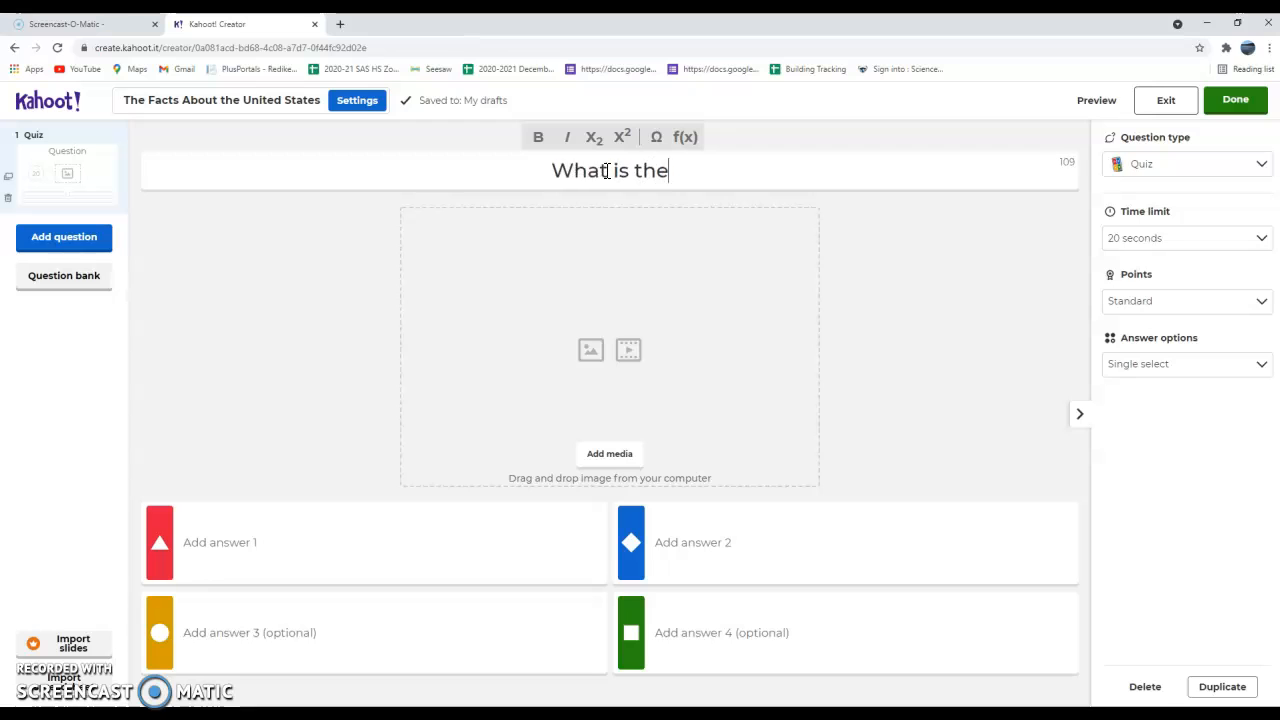
pyautogui.write(' biggest ')
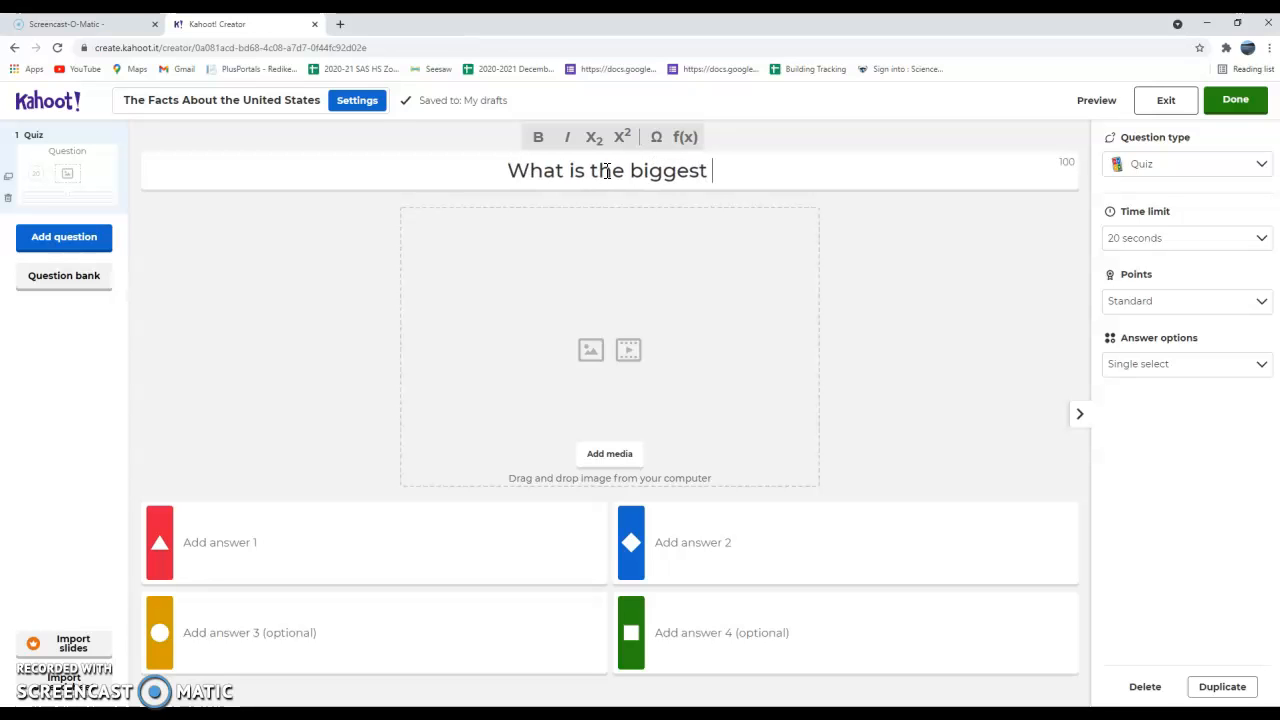
pyautogui.write('state')
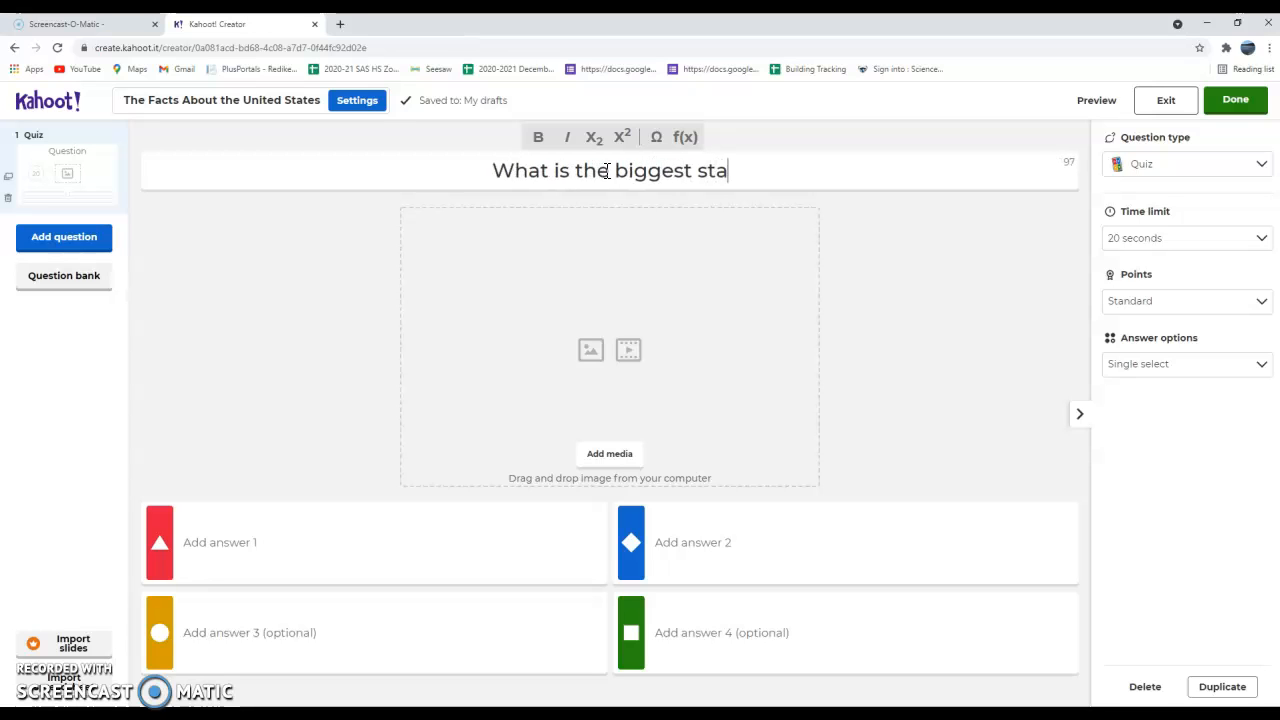
pyautogui.press('BackSpace')
pyautogui.press('BackSpace')
pyautogui.press('BackSpace')
pyautogui.press('BackSpace')
pyautogui.press('BackSpace')
pyautogui.write('U/S')
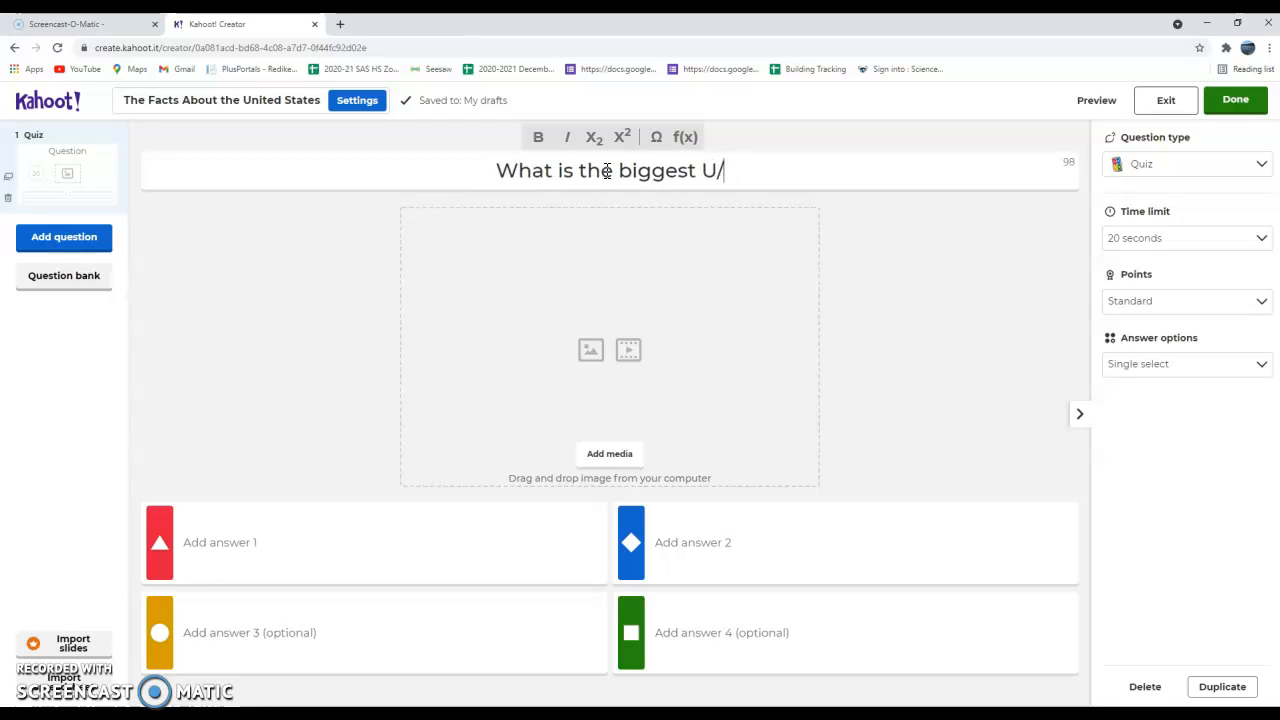
pyautogui.press('BackSpace')
pyautogui.press('BackSpace')
pyautogui.write('.S. State?')
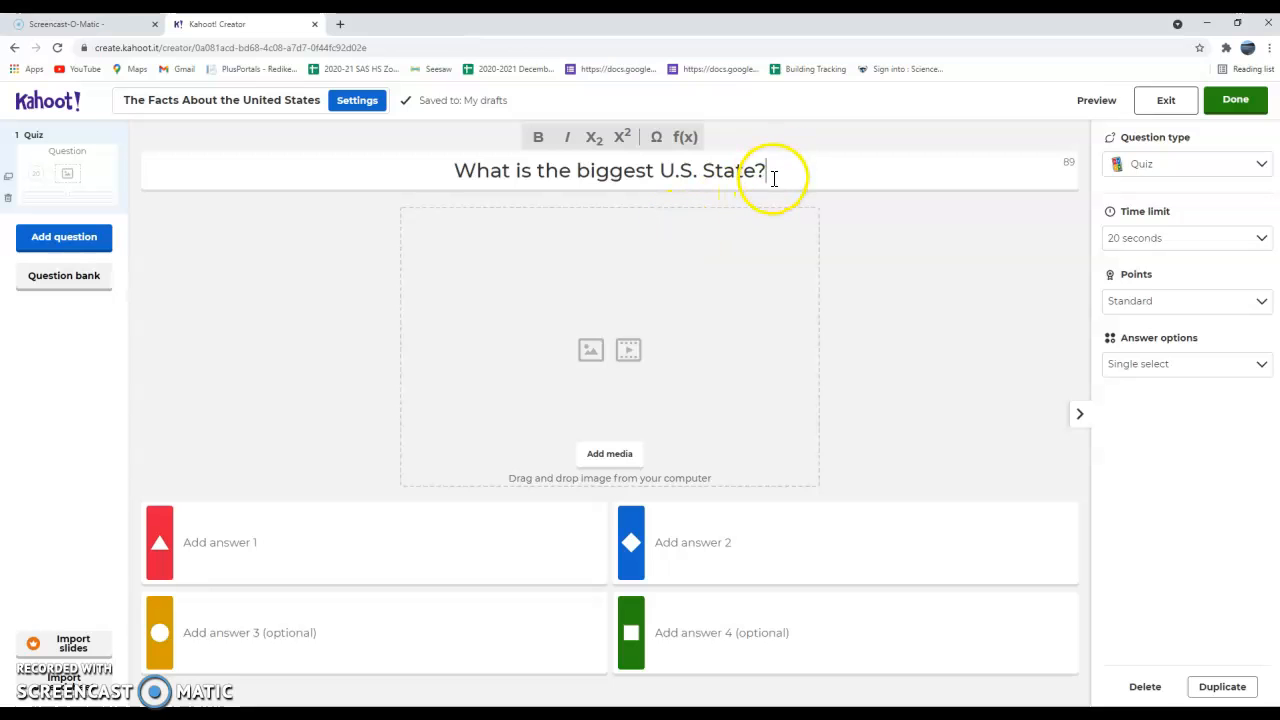
# - Upload the Alaska-location-map image from the Kahoot Pictures folder as the question's media
pyautogui.click(609, 468)
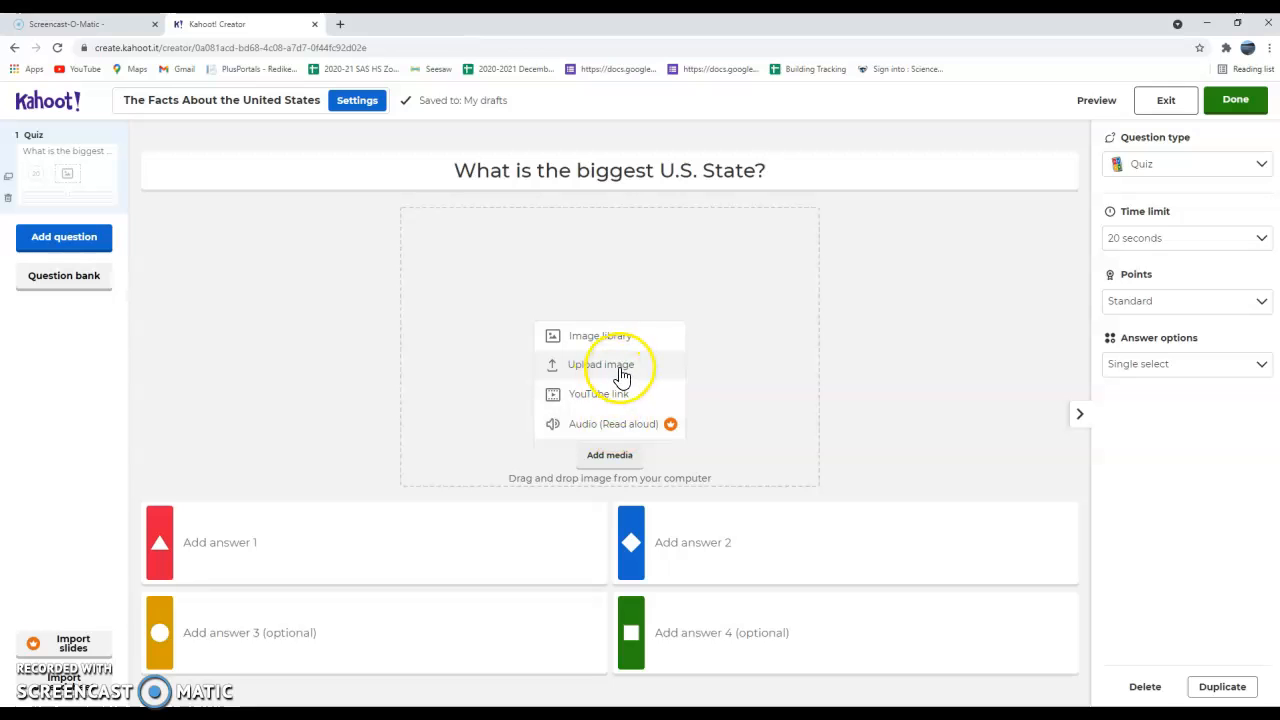
pyautogui.click(621, 370)
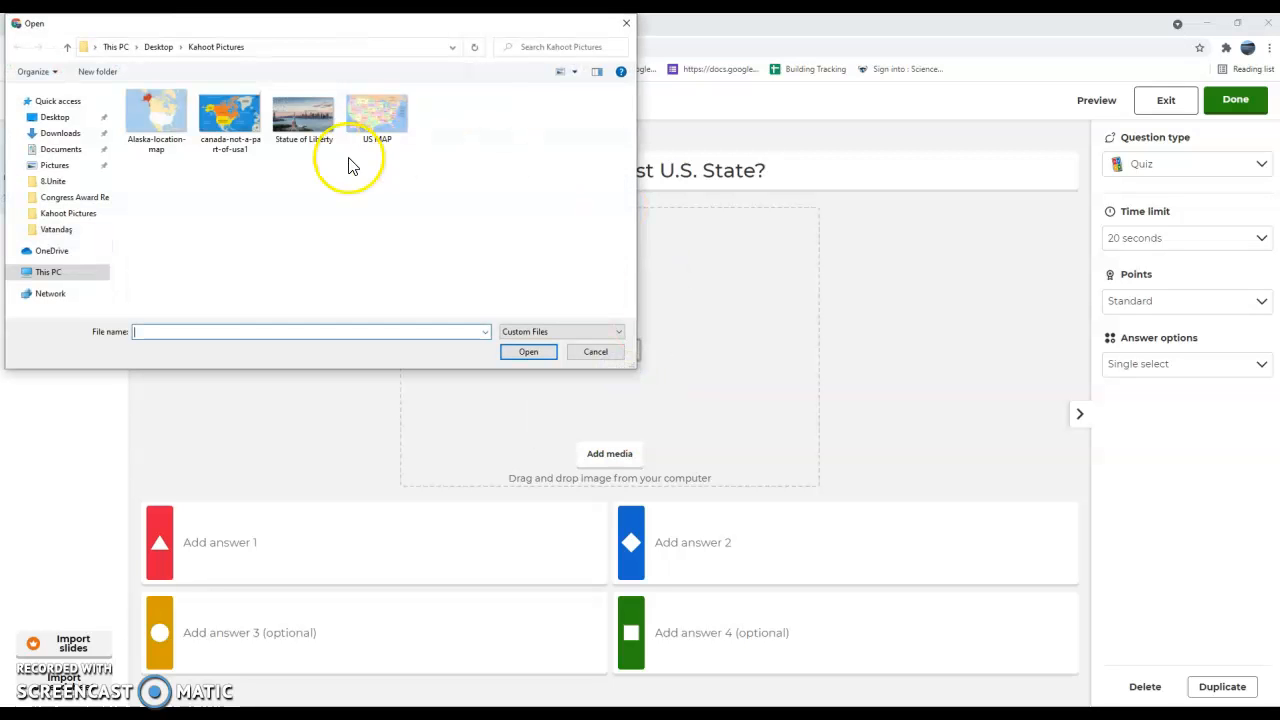
pyautogui.doubleClick(170, 118)
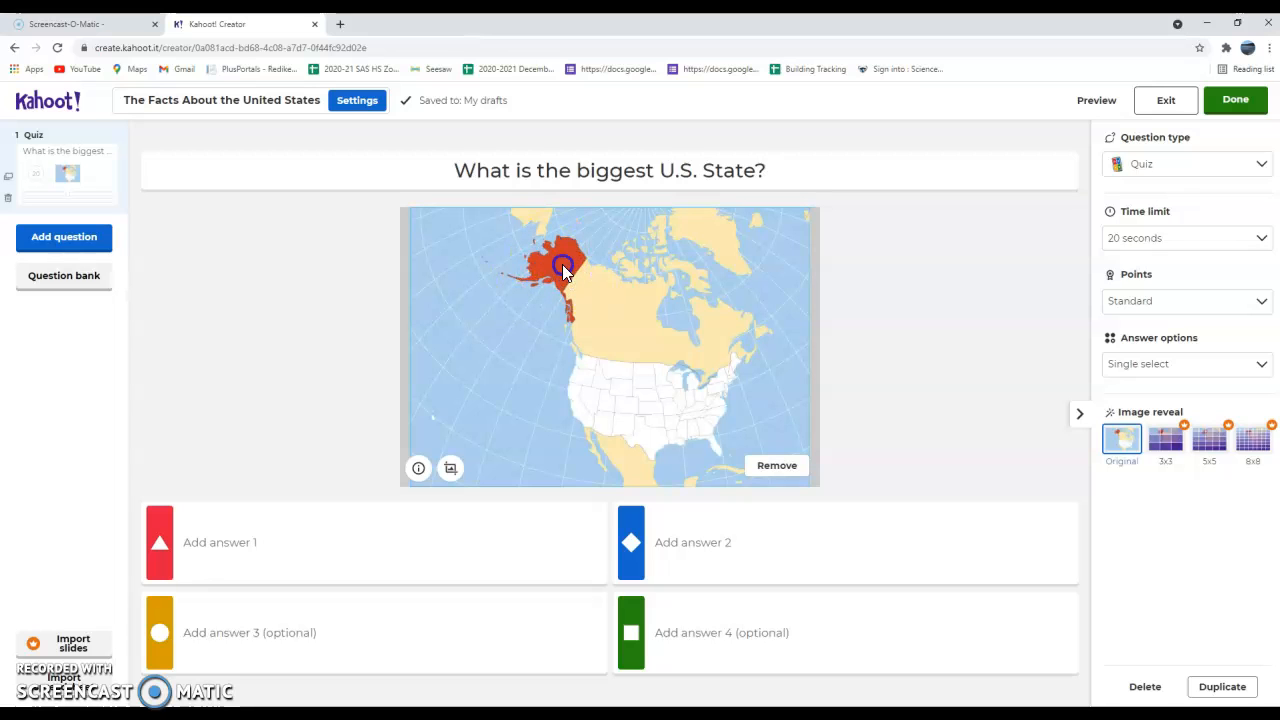
# - Enter New York, Florida, Texas and Alaska as the first question's four answers and mark Alaska as correct
pyautogui.click(375, 549)
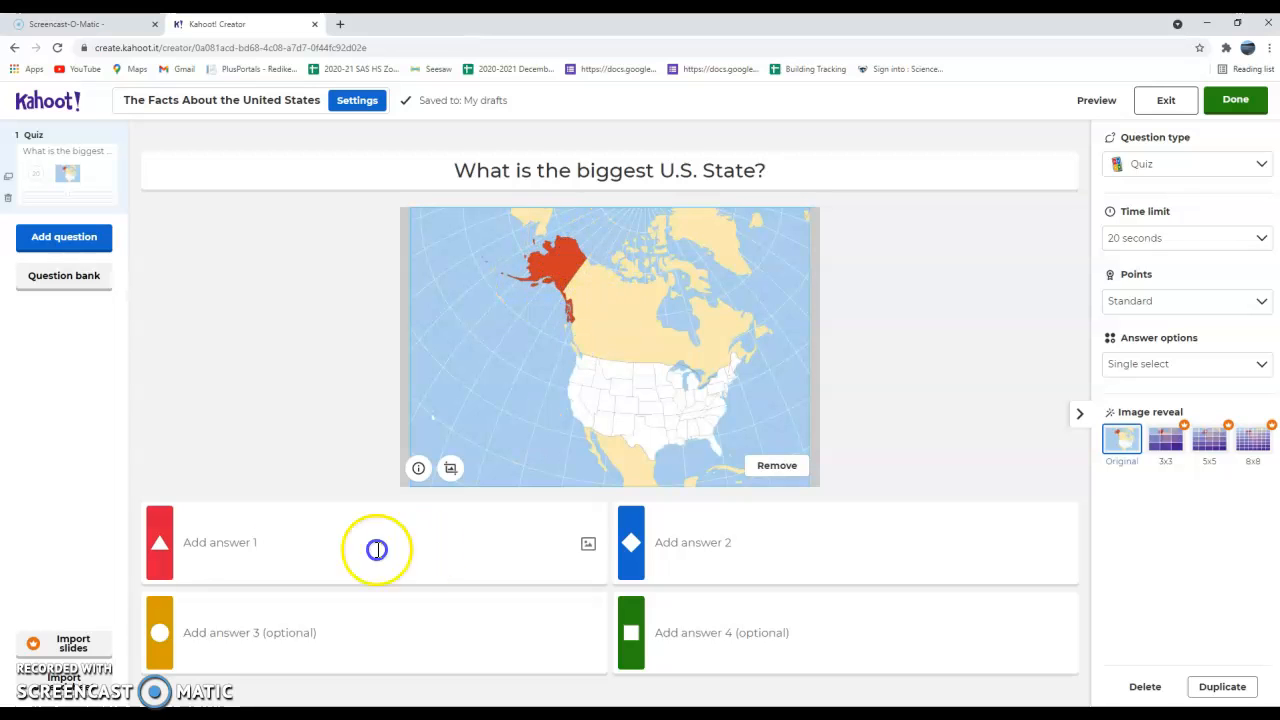
pyautogui.click(249, 540)
pyautogui.write('New York')
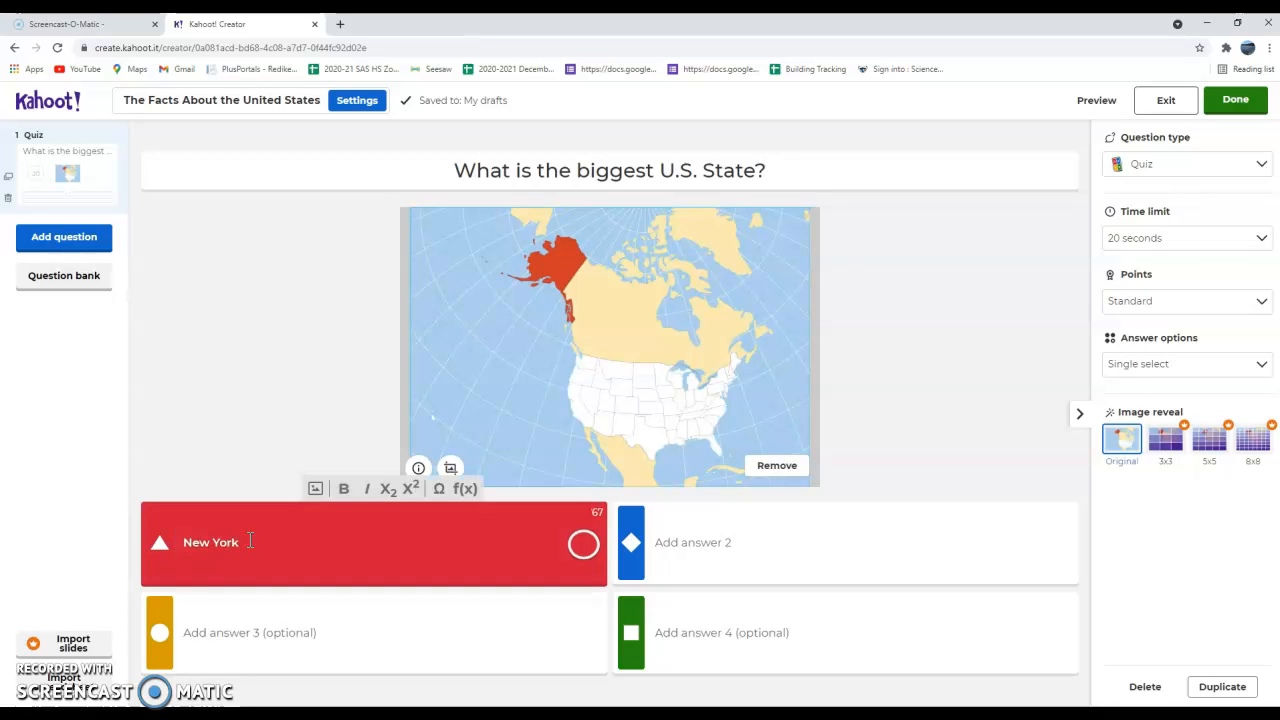
pyautogui.click(724, 539)
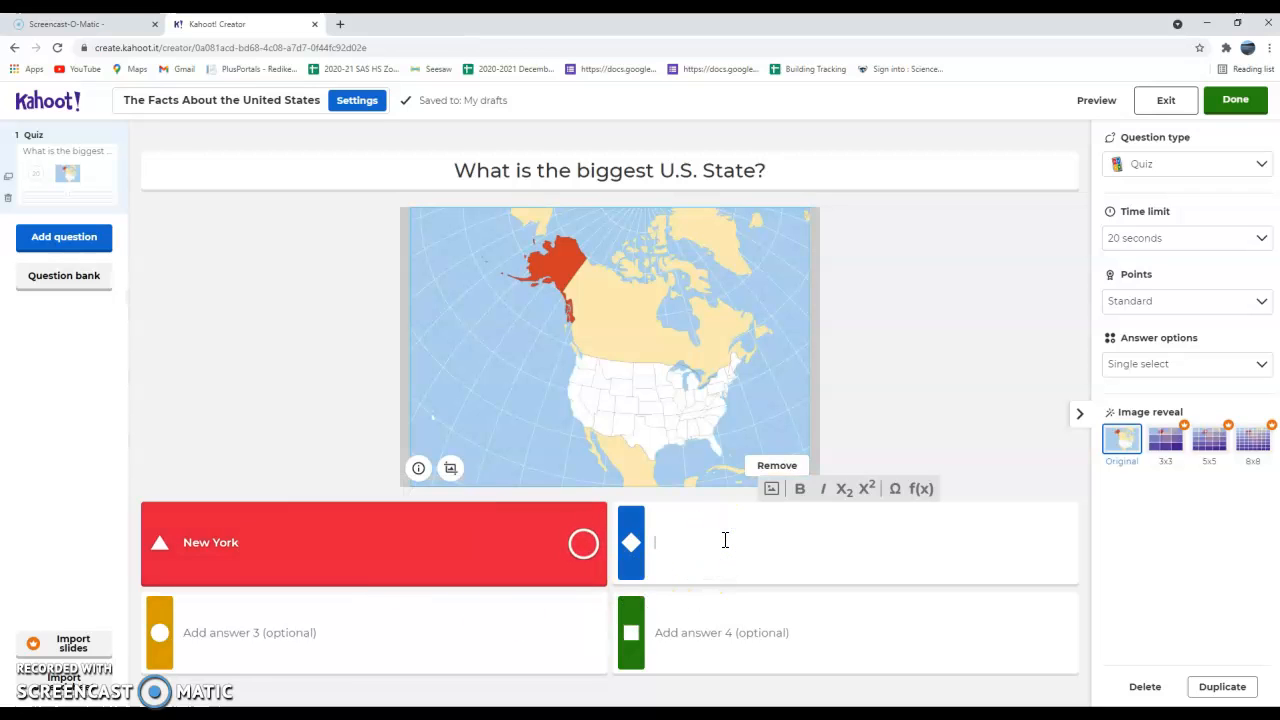
pyautogui.write('Florida')
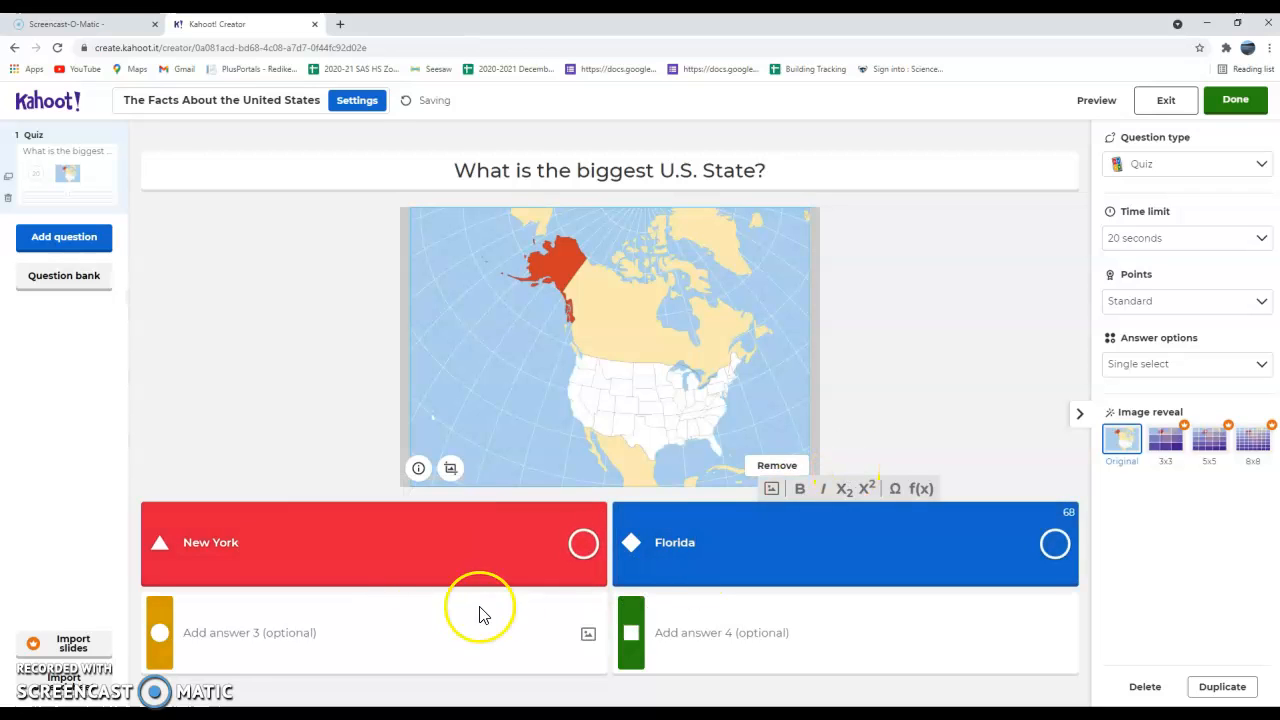
pyautogui.click(268, 640)
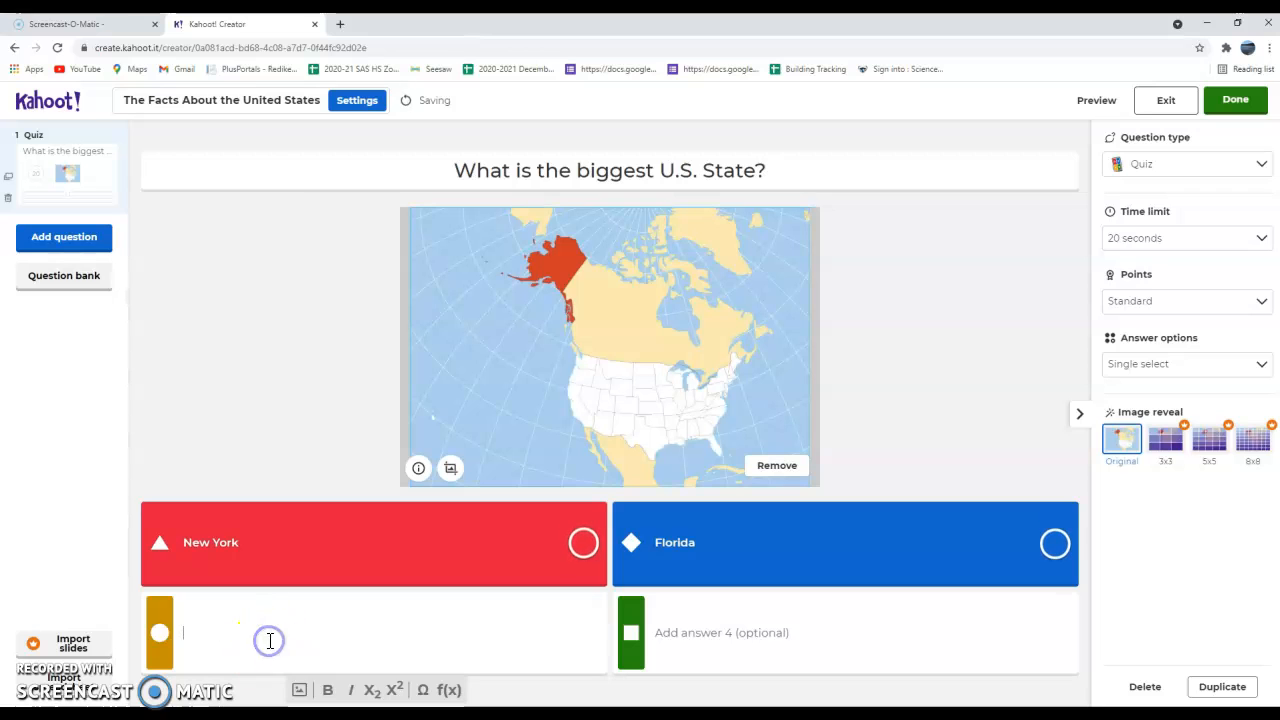
pyautogui.write('Texas')
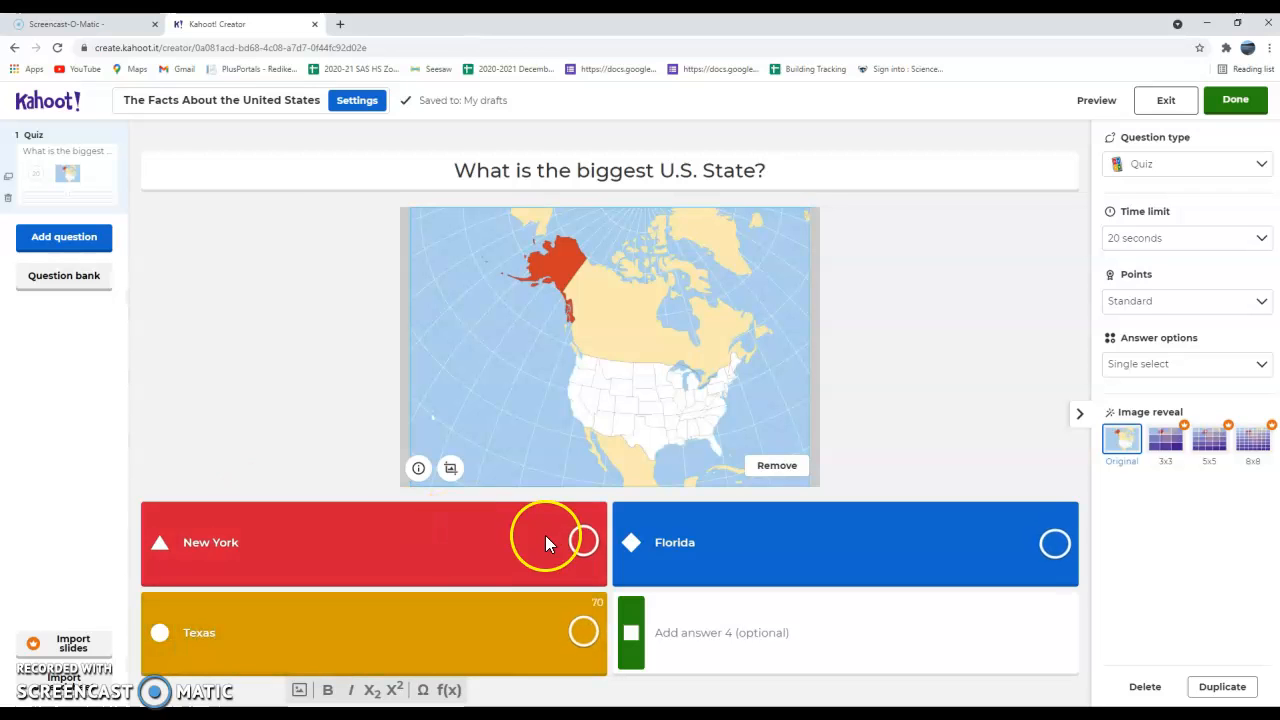
pyautogui.click(701, 638)
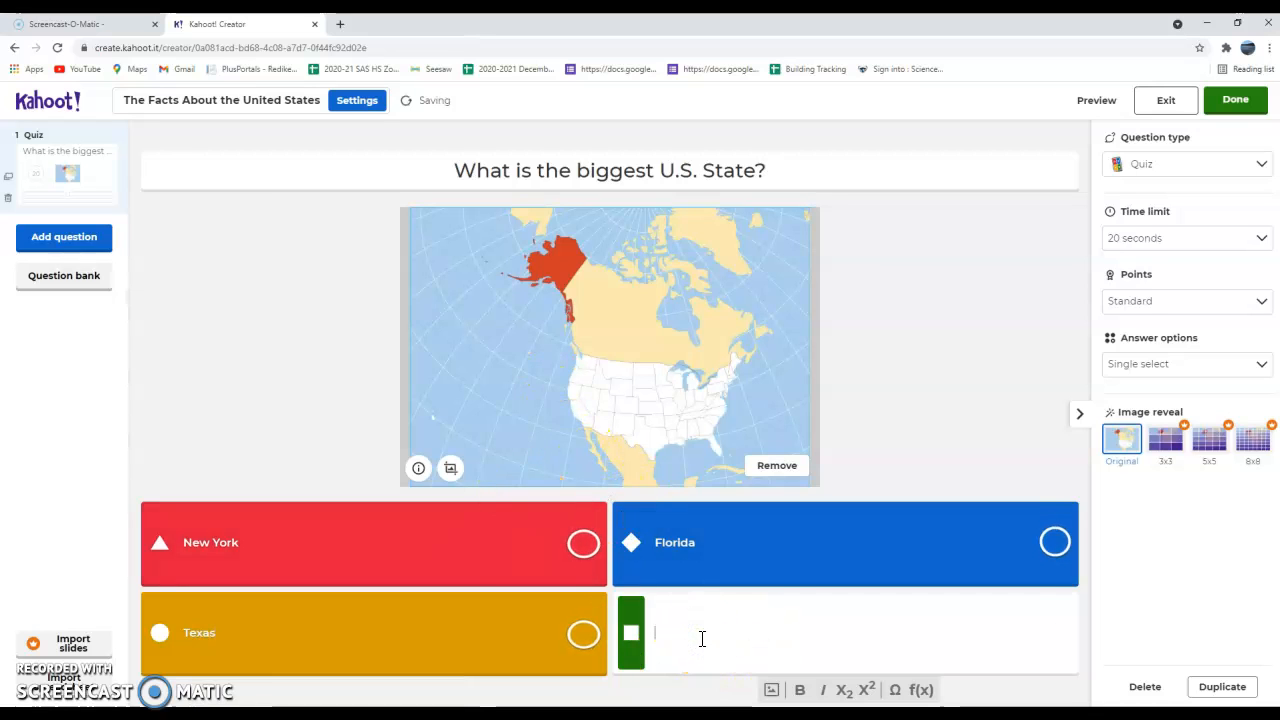
pyautogui.write('Alaska')
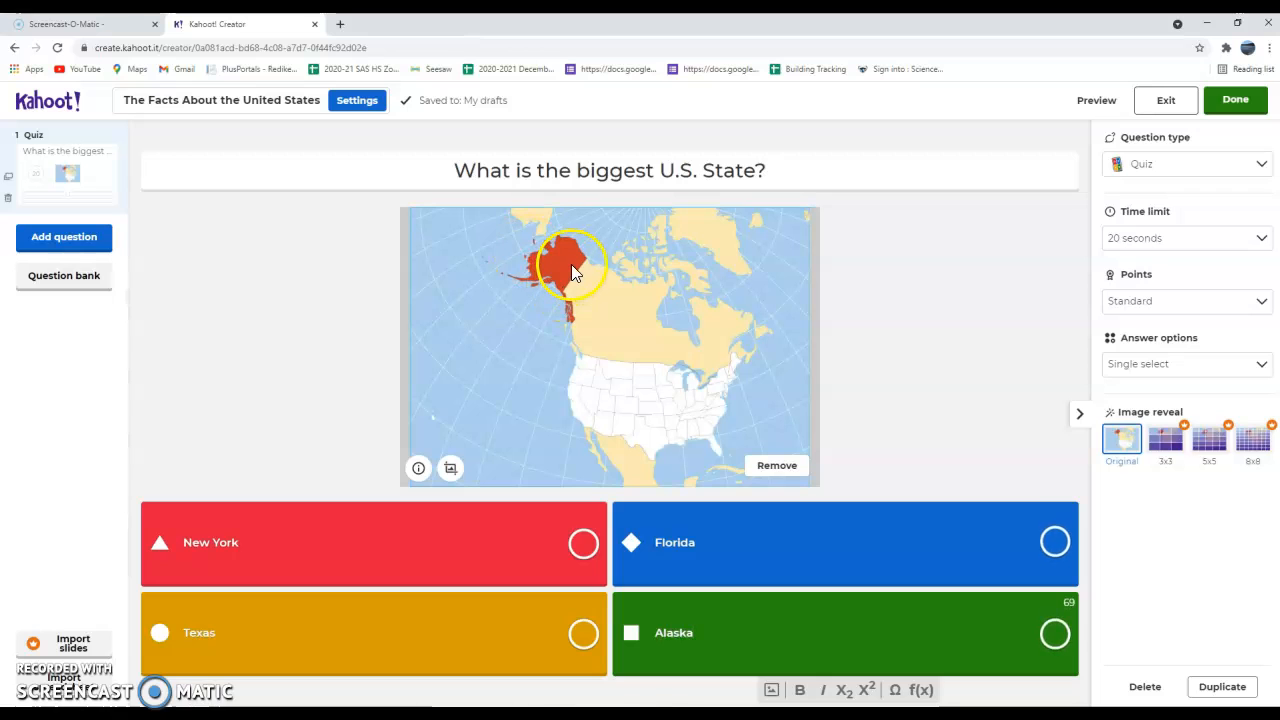
pyautogui.click(1055, 635)
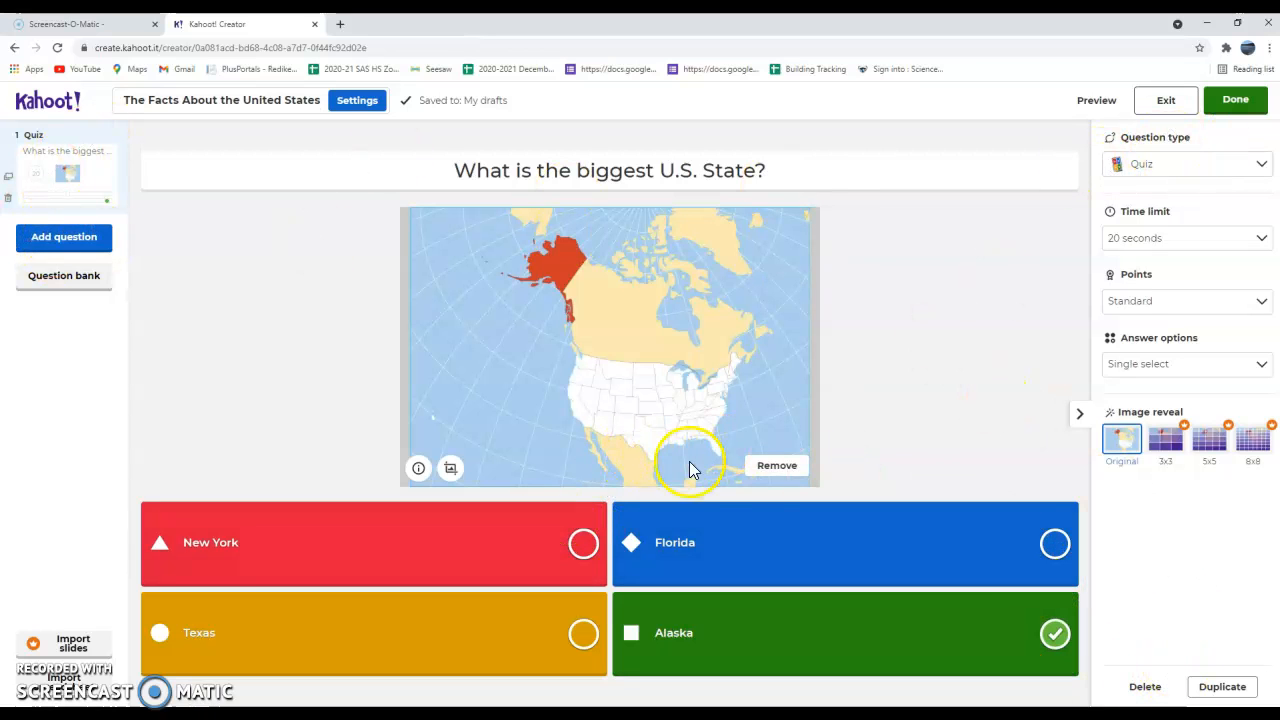
# - Add a True or false question with the text "The Statue of Liberty is located in New York."
pyautogui.click(64, 240)
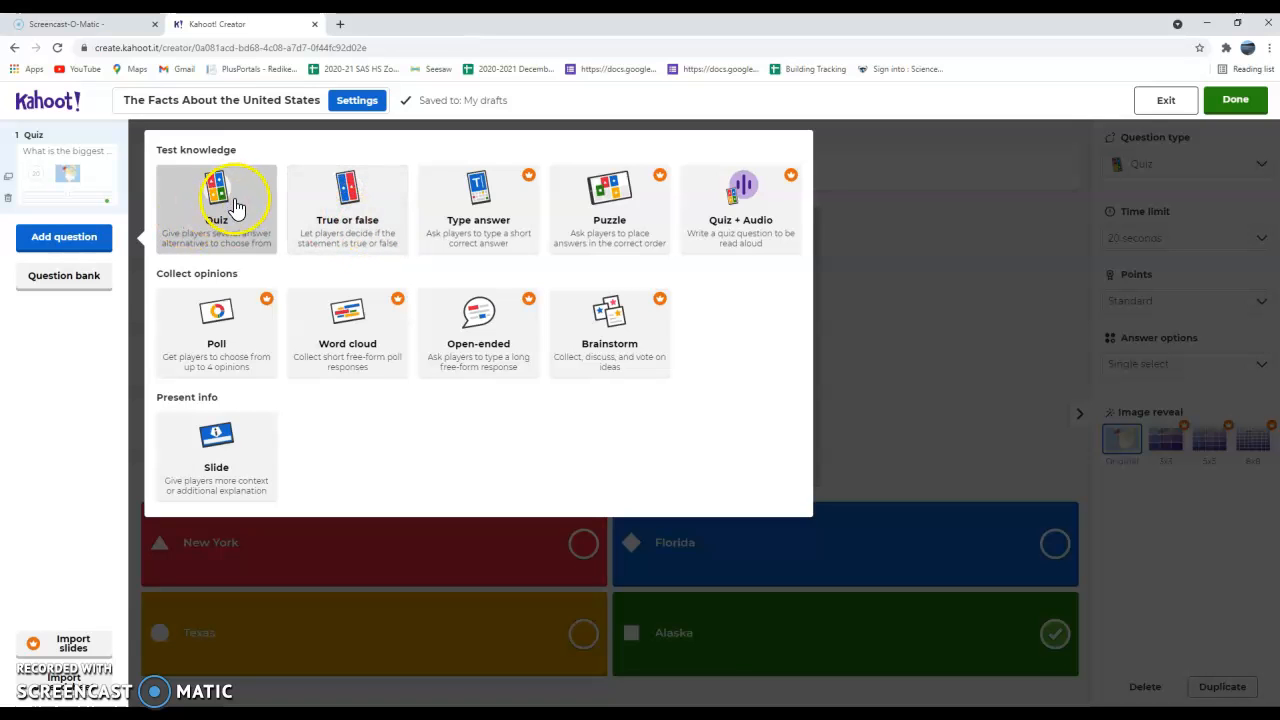
pyautogui.click(349, 210)
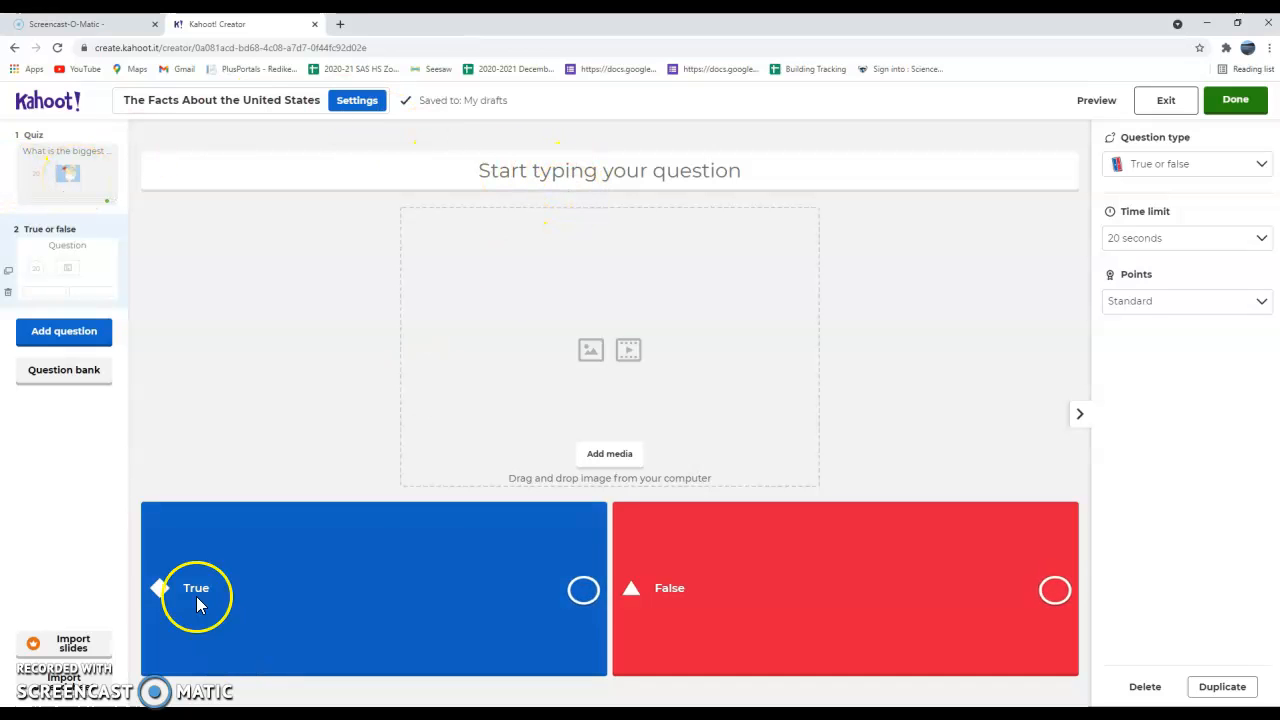
pyautogui.click(622, 168)
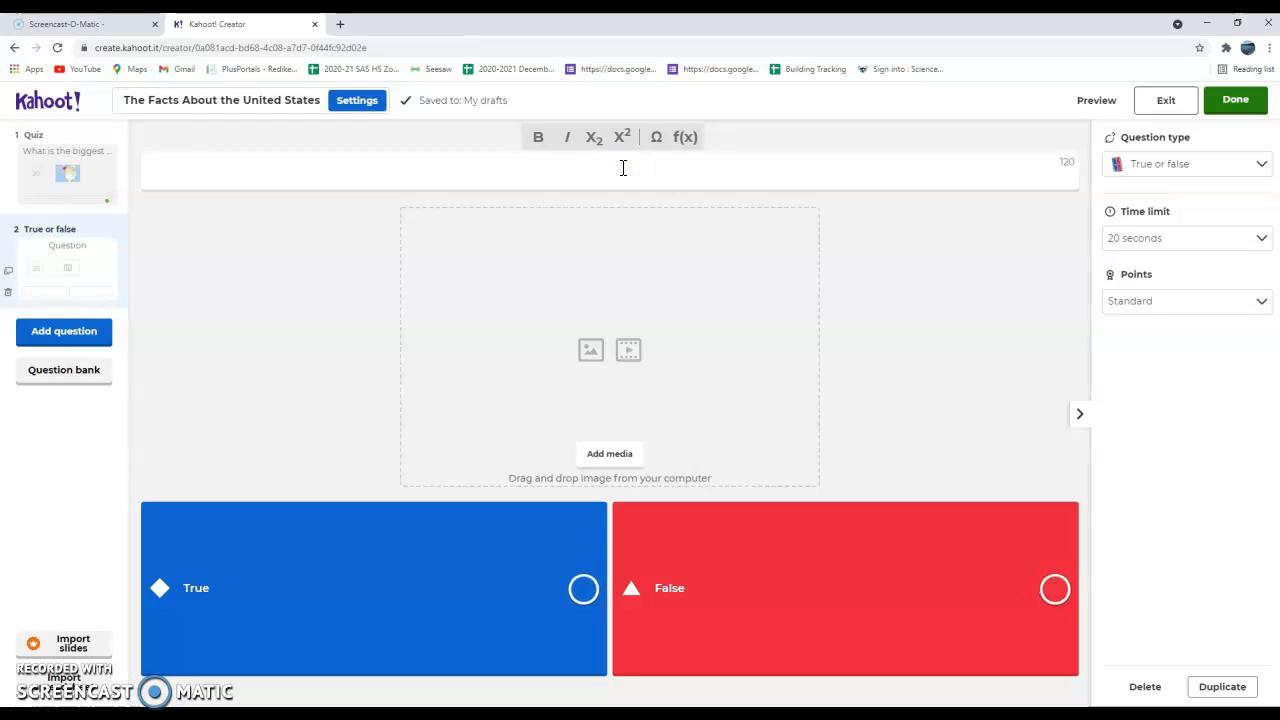
pyautogui.write('The Statue ')
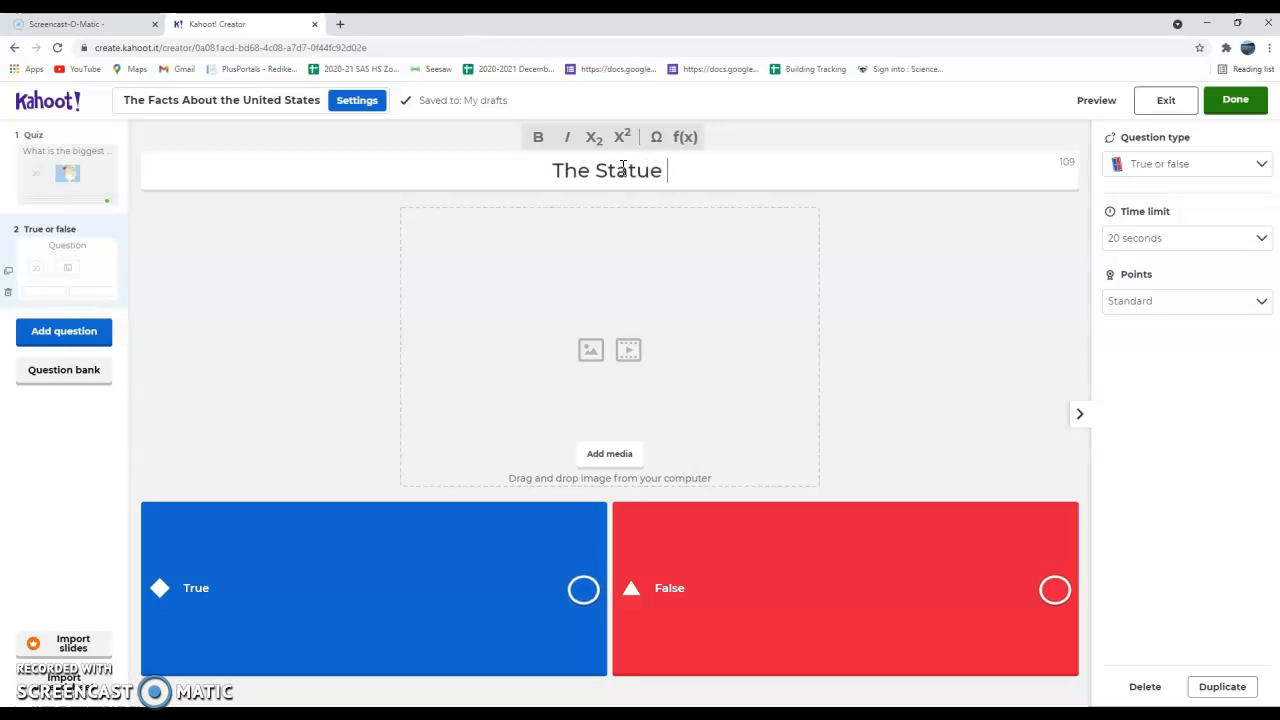
pyautogui.write('of Libert')
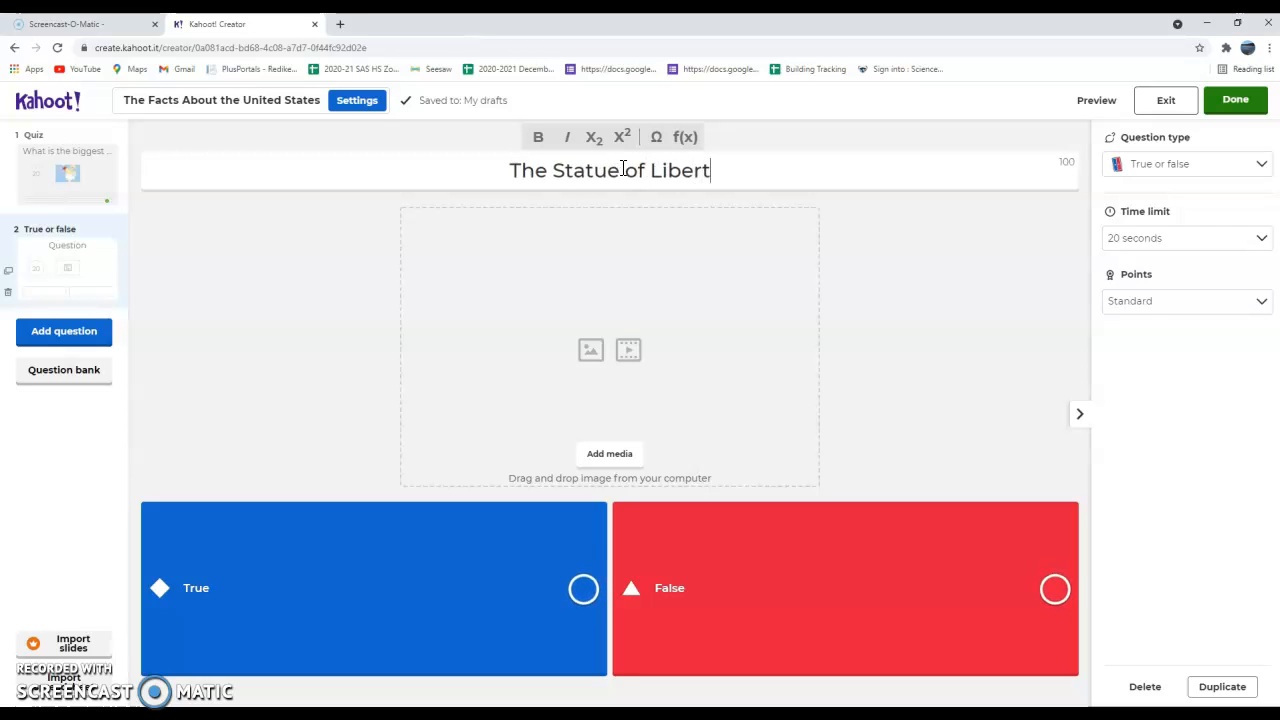
pyautogui.write('y is lo')
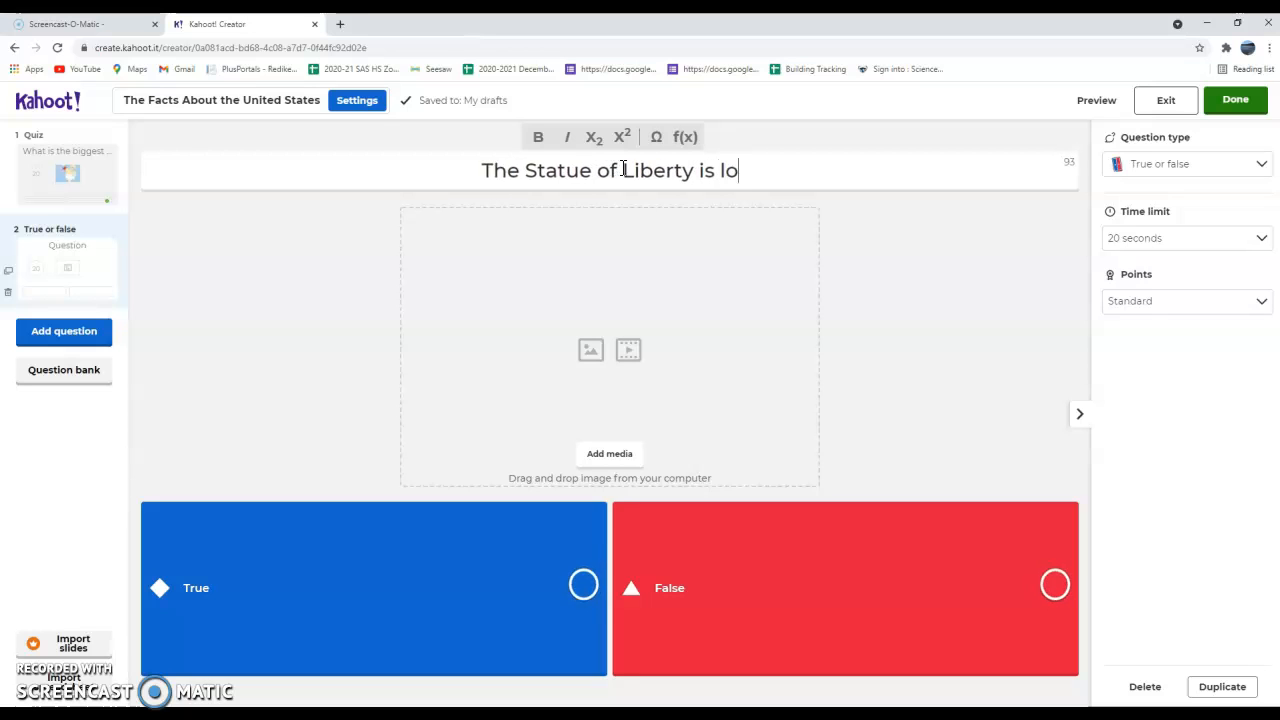
pyautogui.write('cated in ')
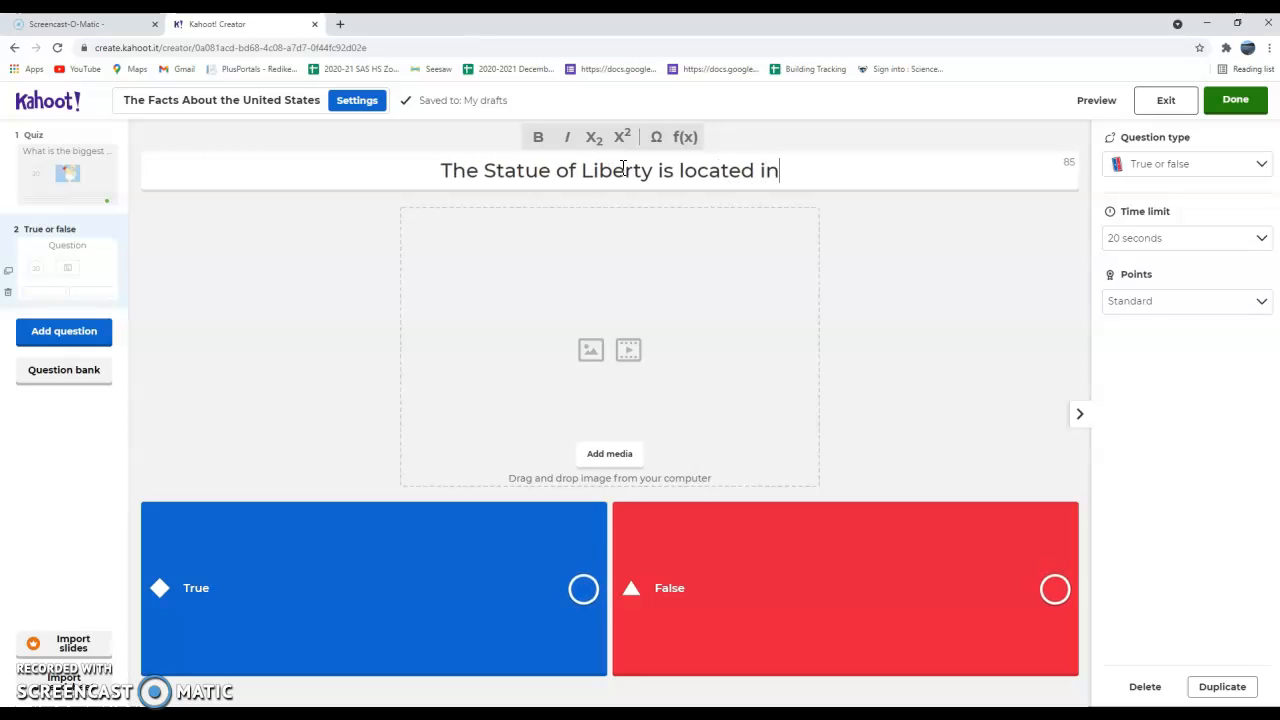
pyautogui.write('New')
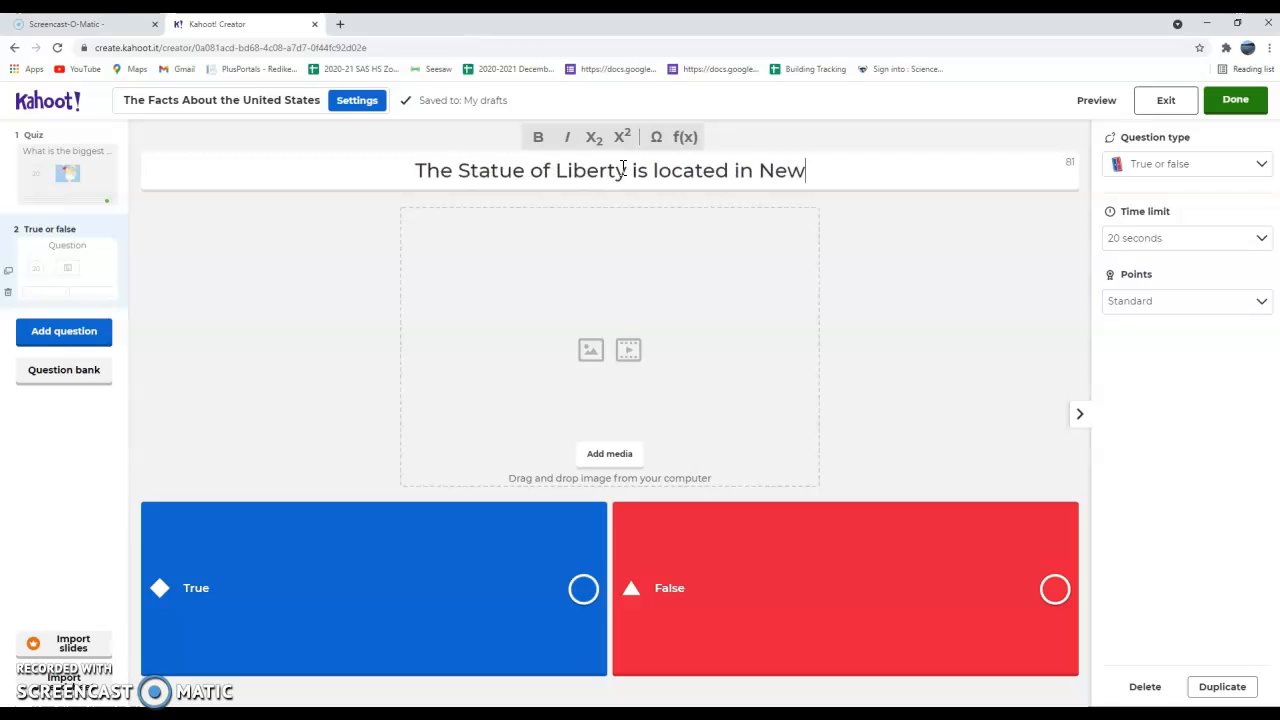
pyautogui.press('BackSpace')
pyautogui.press('BackSpace')
pyautogui.press('BackSpace')
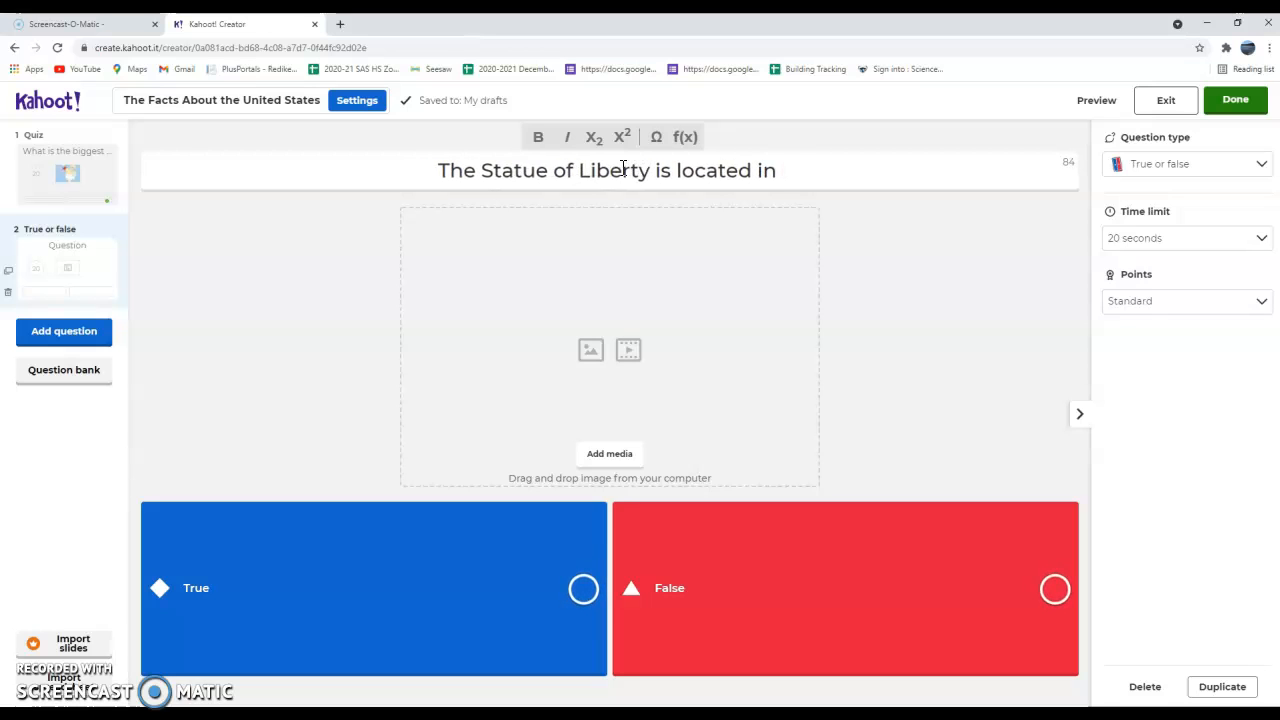
pyautogui.write('New York')
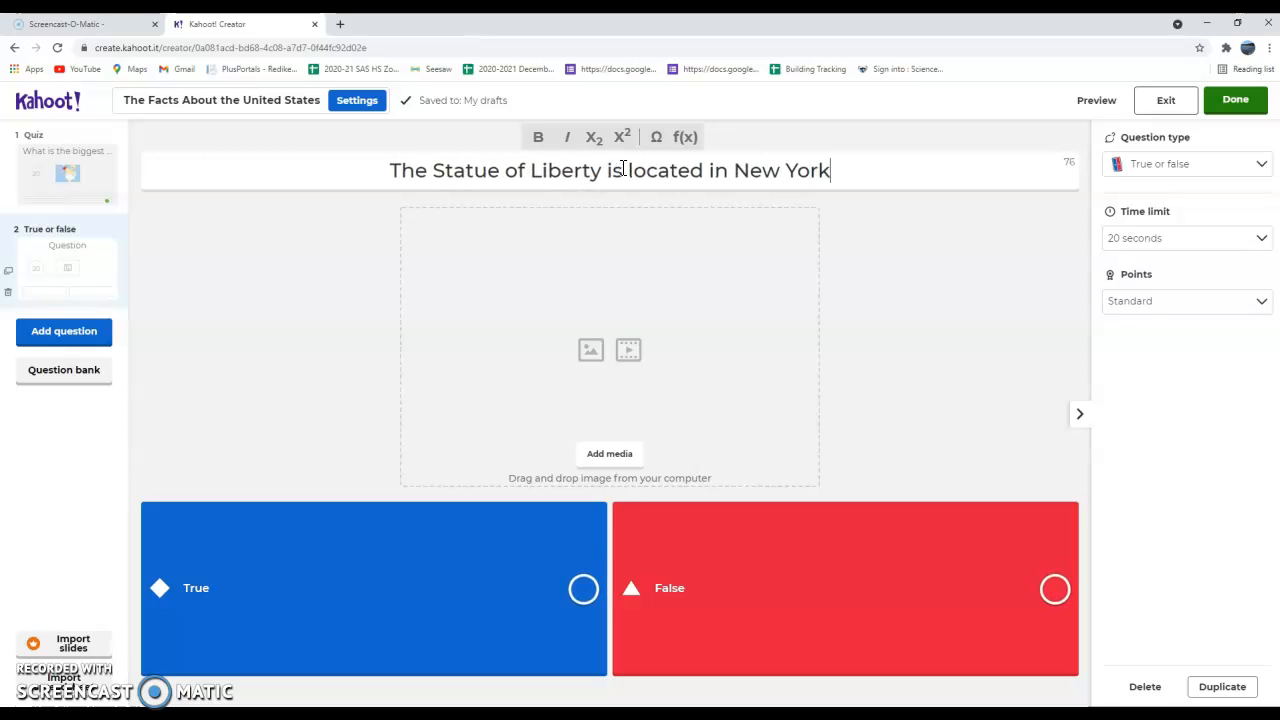
pyautogui.write('.')
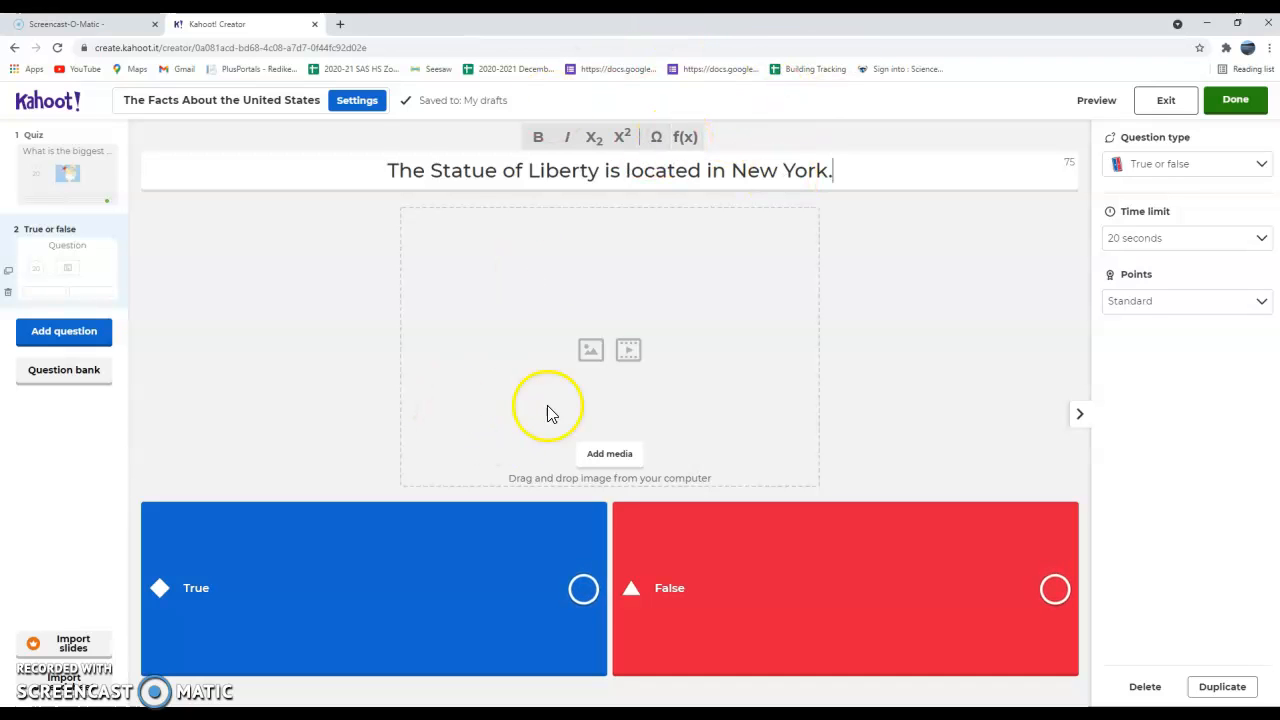
# - Upload the Statue of Liberty image from the Kahoot Pictures folder to the second question and mark True as correct
pyautogui.click(612, 462)
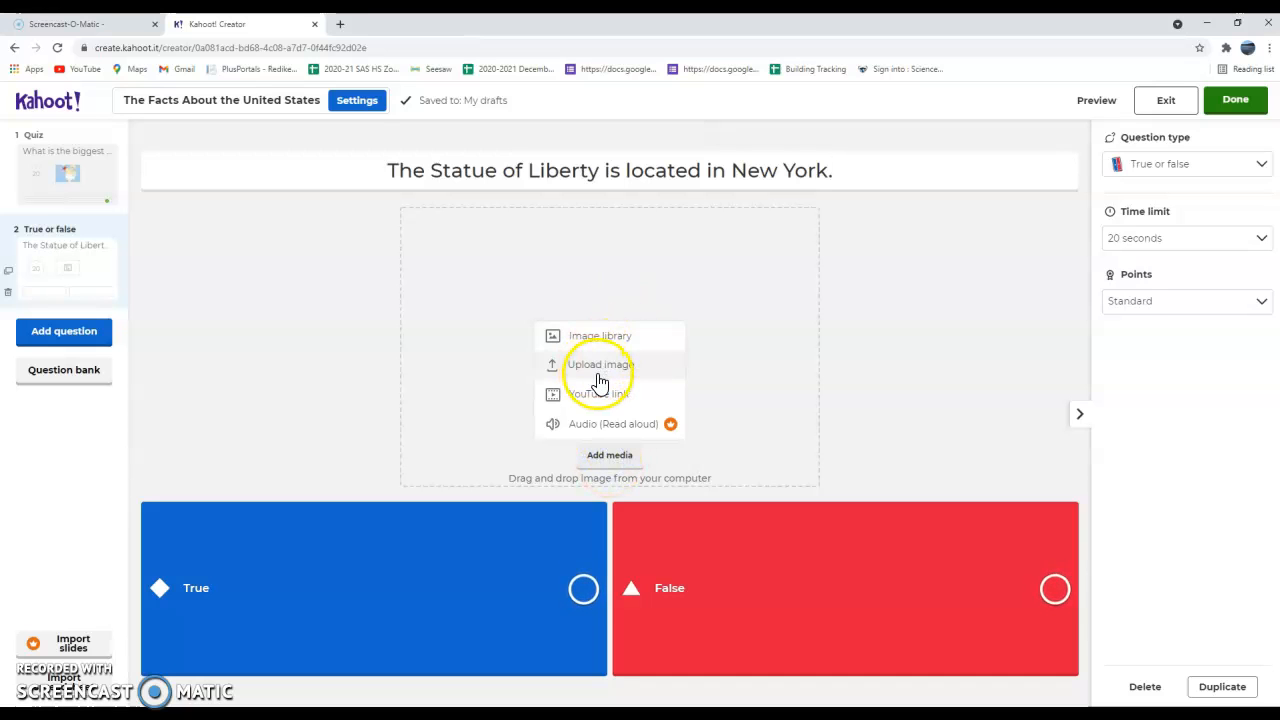
pyautogui.click(599, 362)
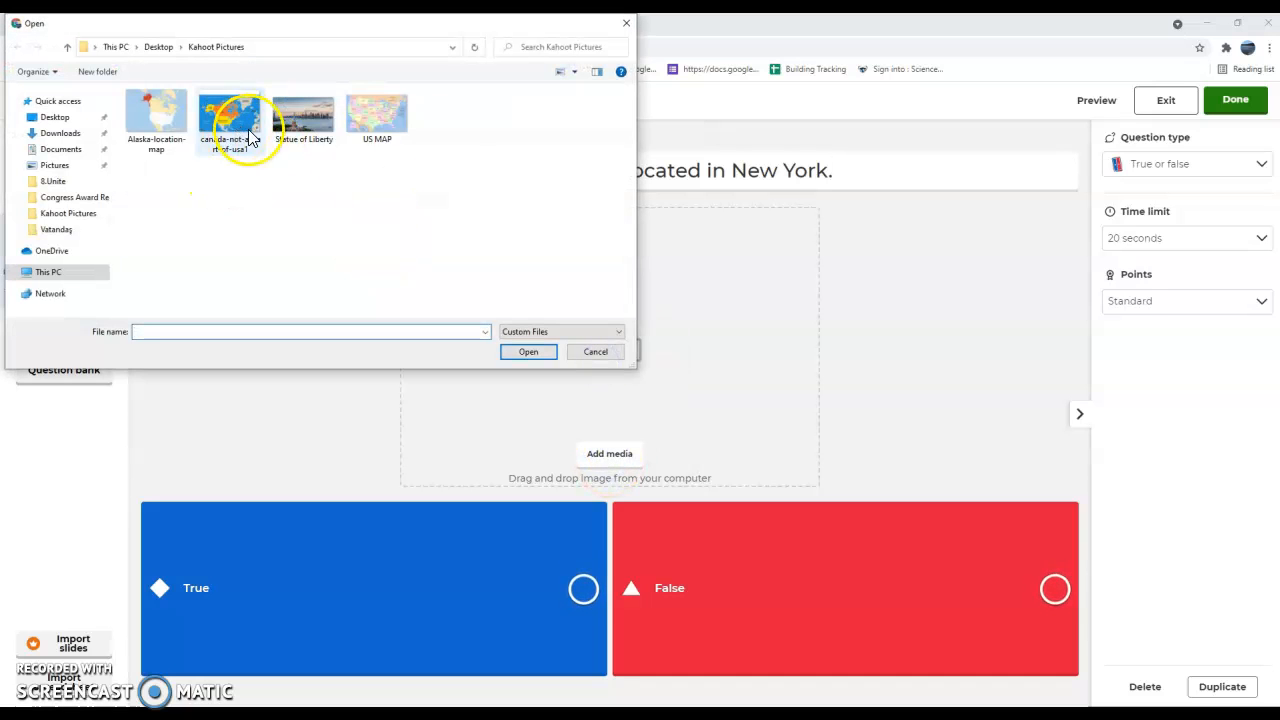
pyautogui.doubleClick(322, 122)
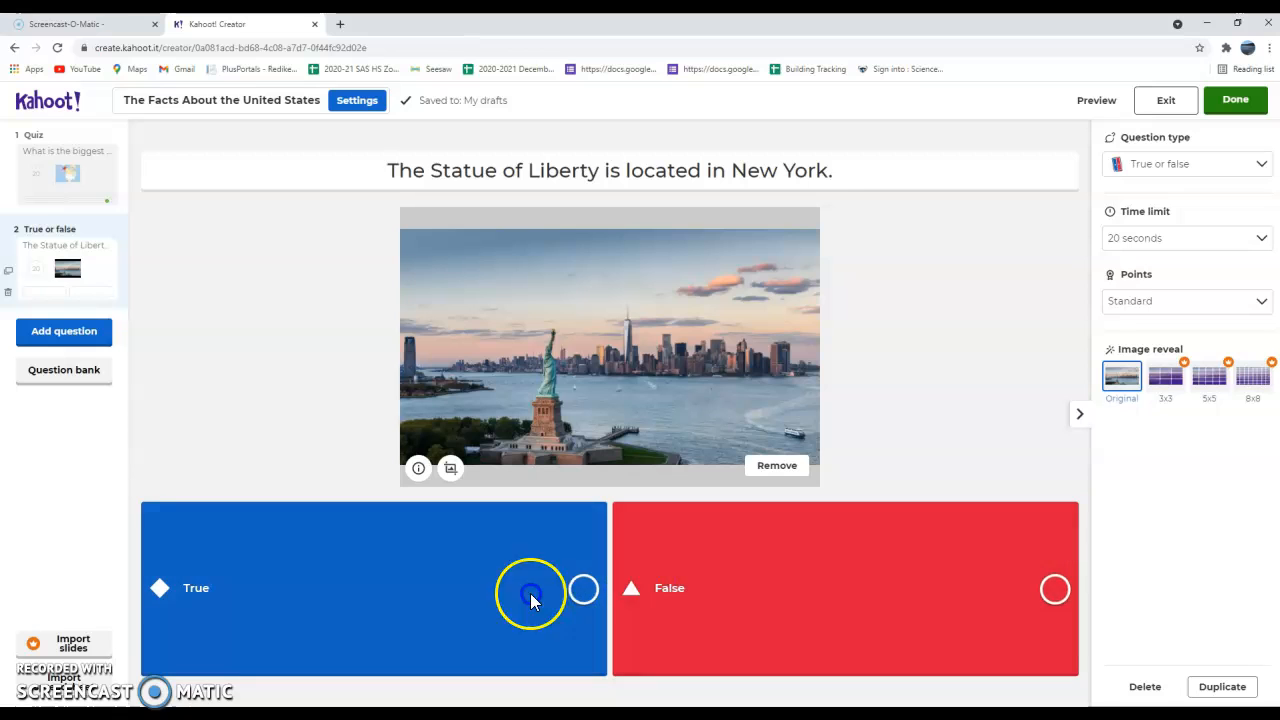
pyautogui.click(584, 592)
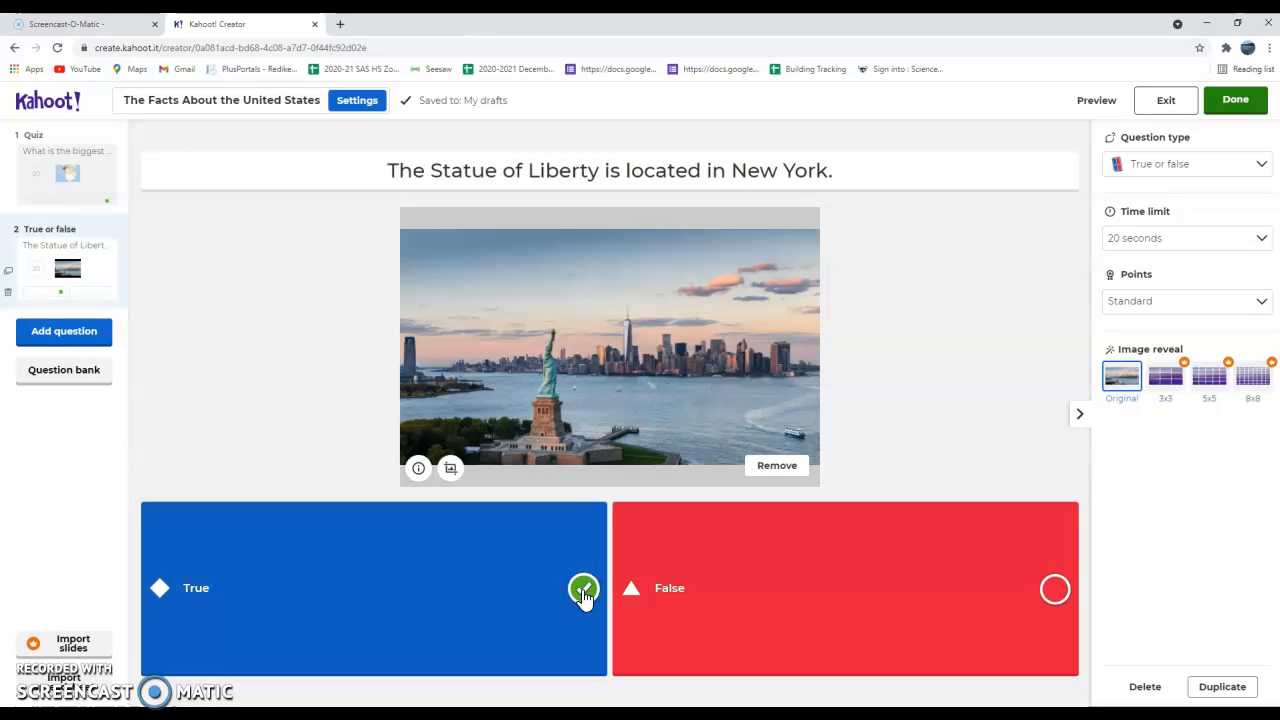
pyautogui.click(651, 563)
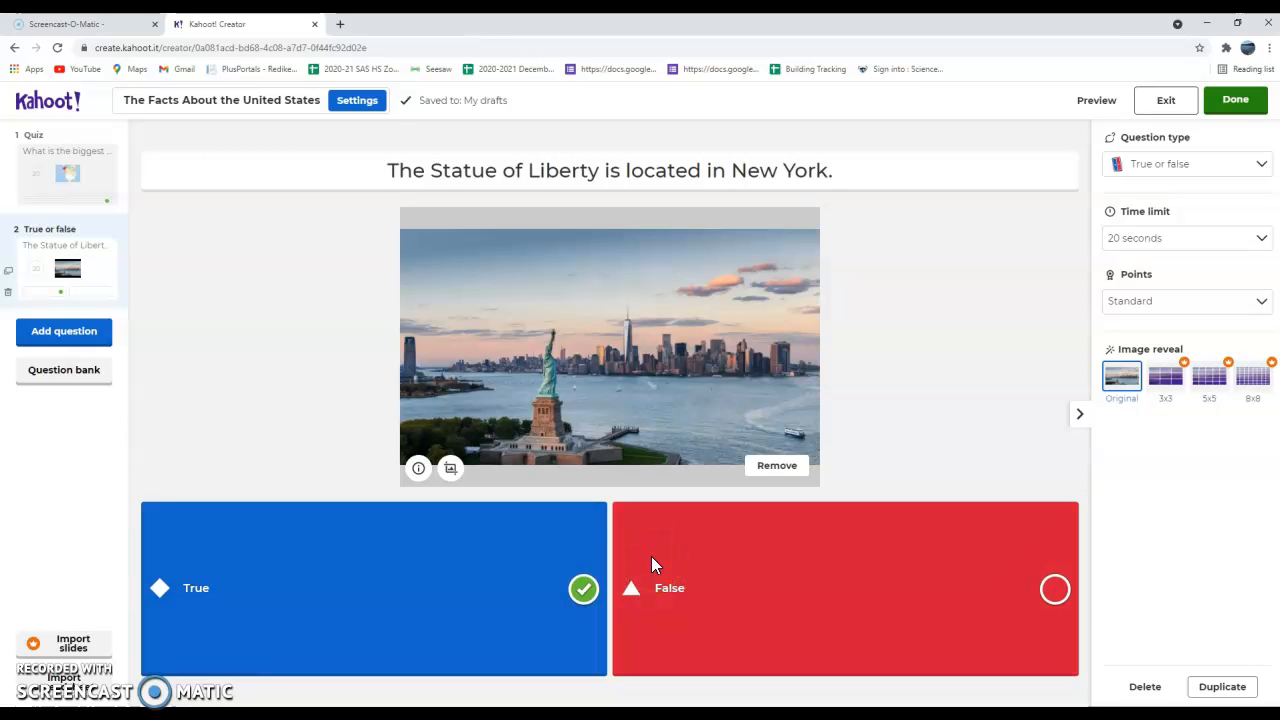
pyautogui.click(568, 597)
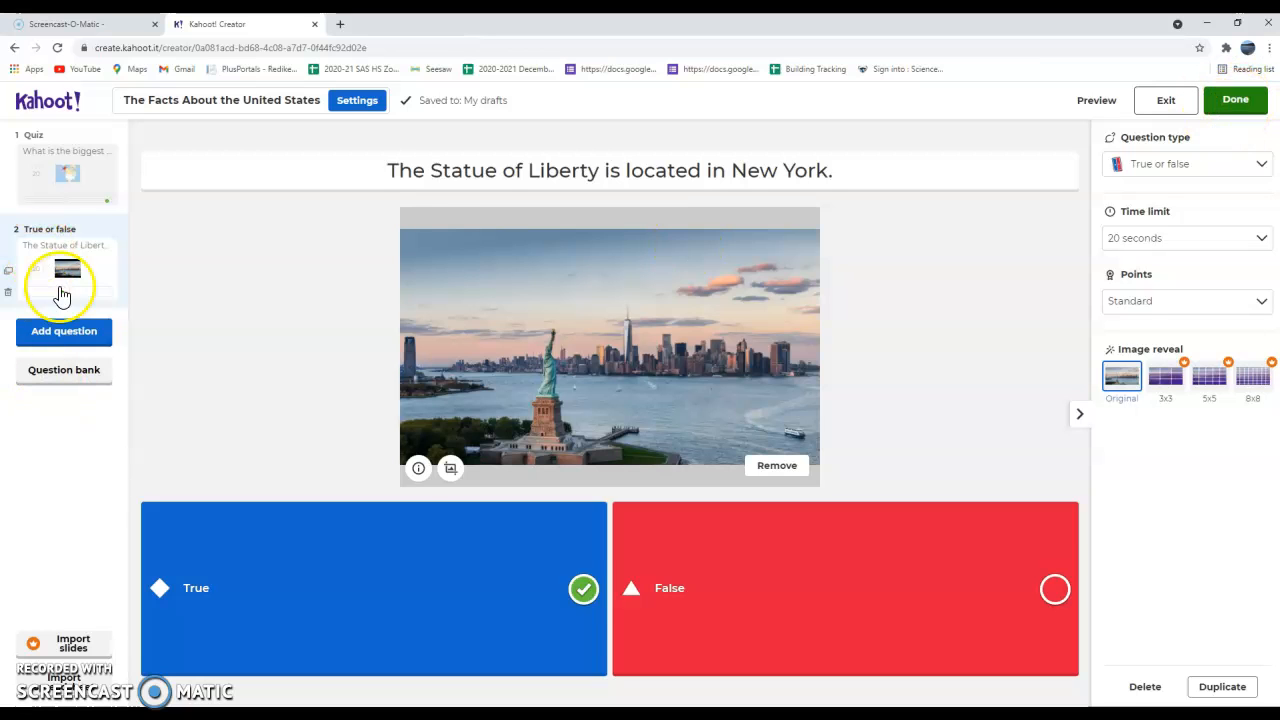
# - Review both quiz questions and finish the kahoot, closing the creator
pyautogui.click(63, 186)
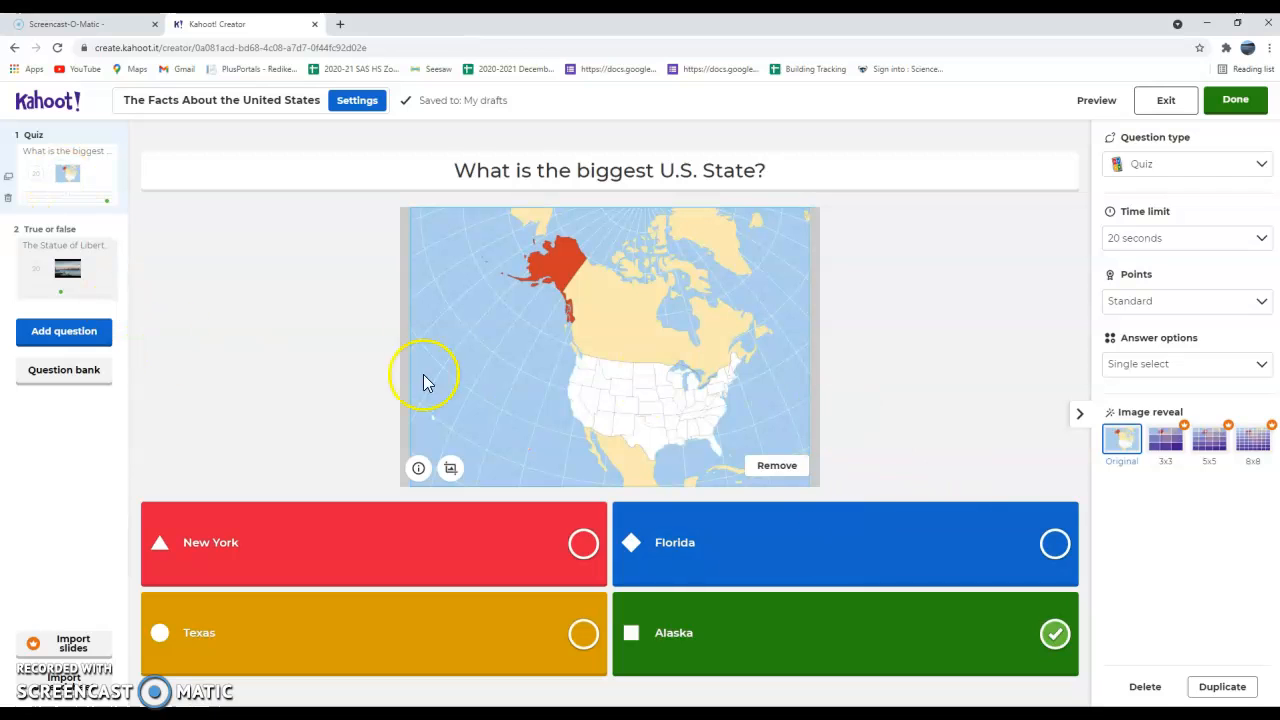
pyautogui.click(68, 268)
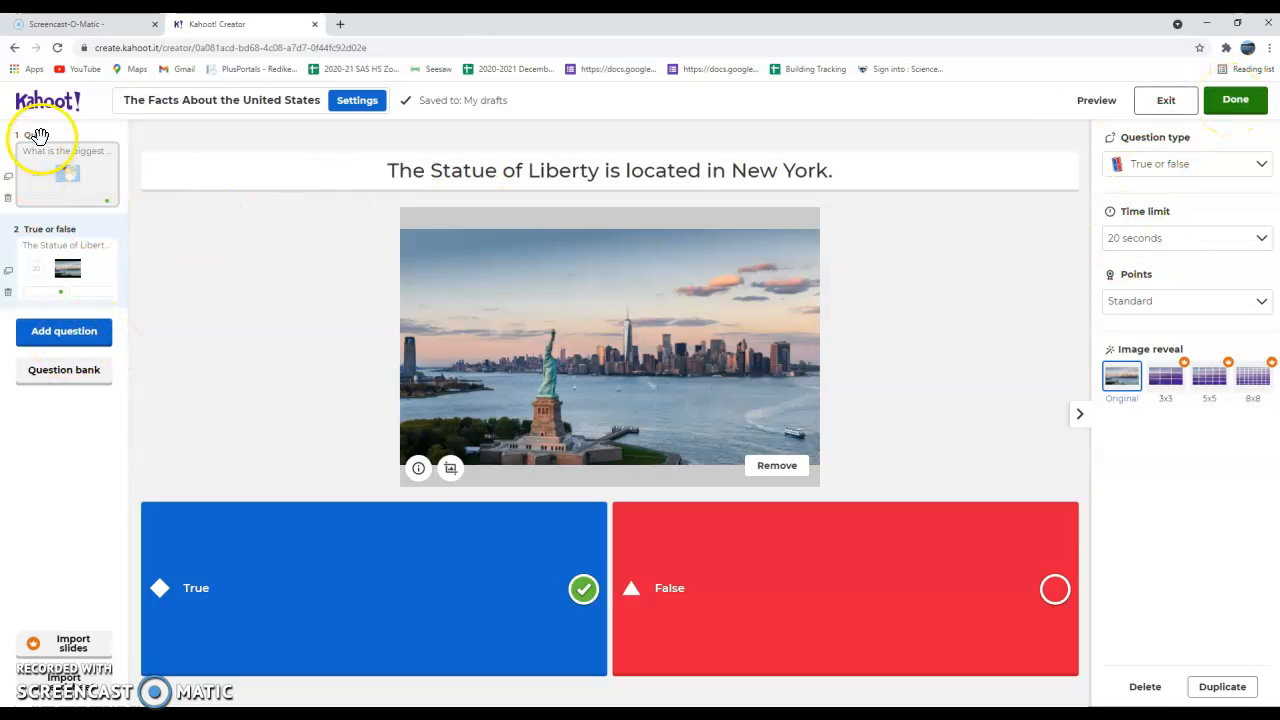
pyautogui.click(1250, 104)
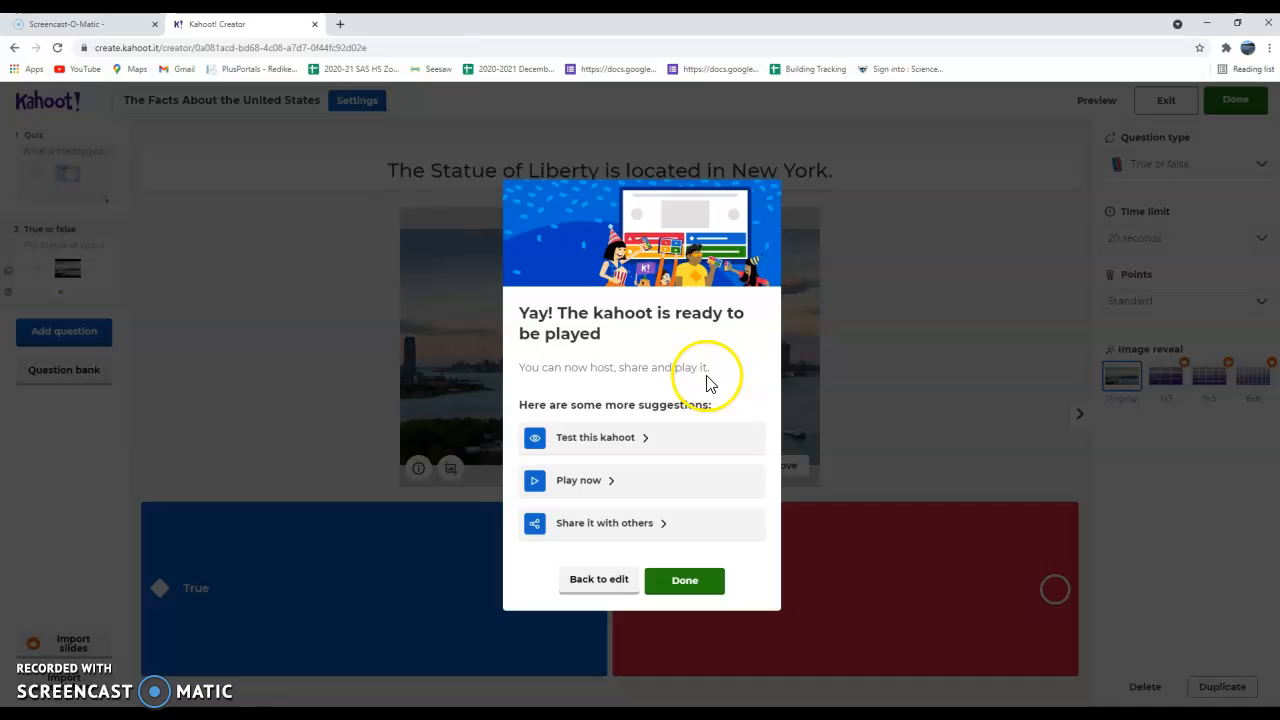
pyautogui.click(690, 583)
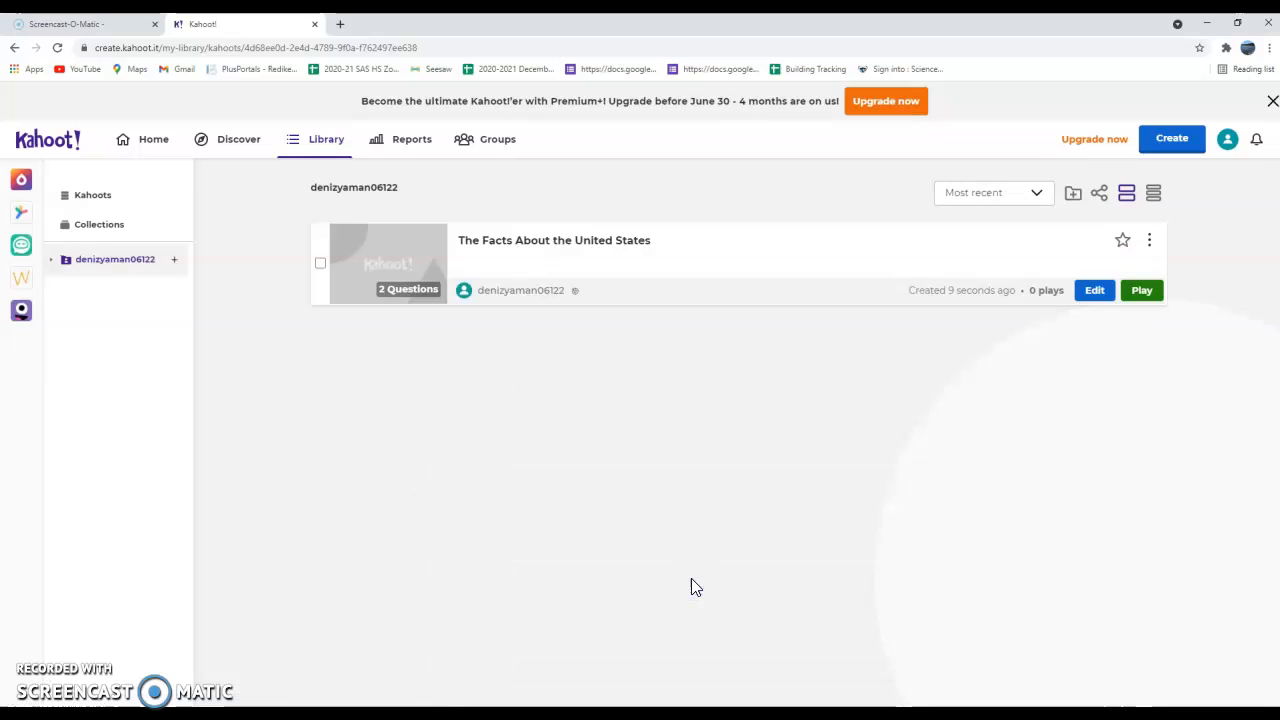
# - Open The Facts About the United States from the library and host it as a live Teach game in Classic mode
pyautogui.click(136, 143)
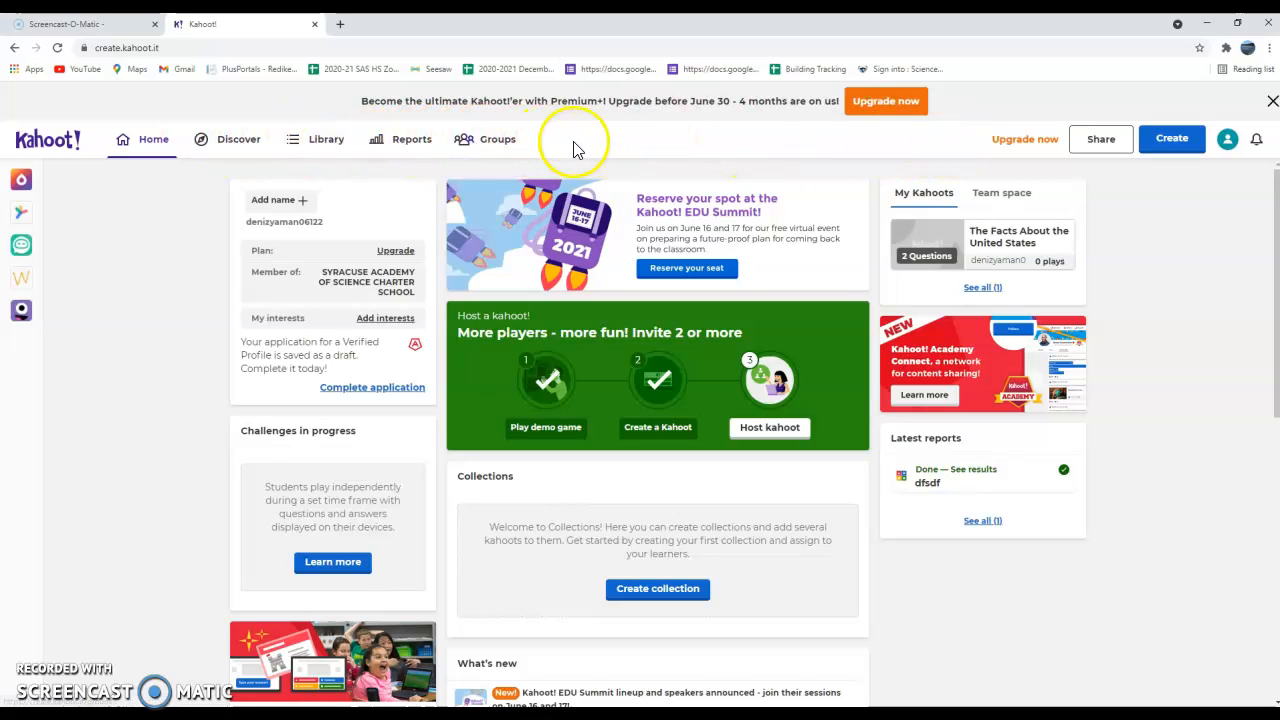
pyautogui.click(327, 142)
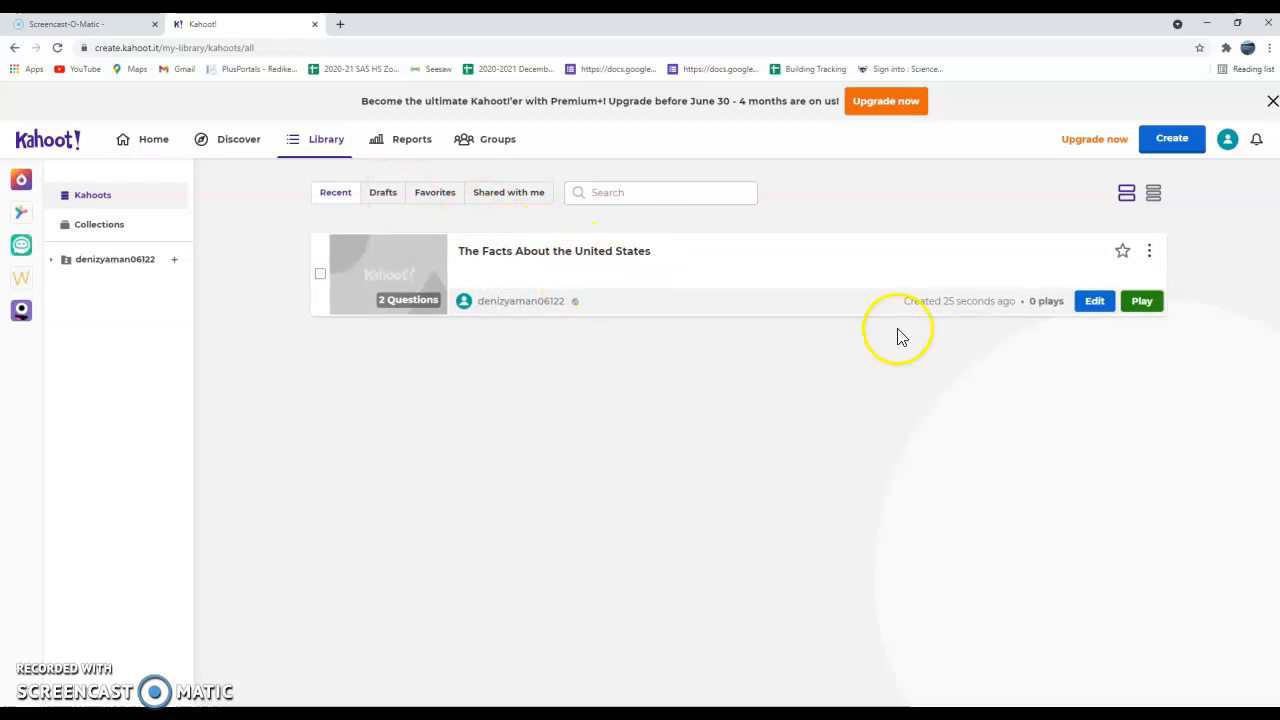
pyautogui.click(1138, 303)
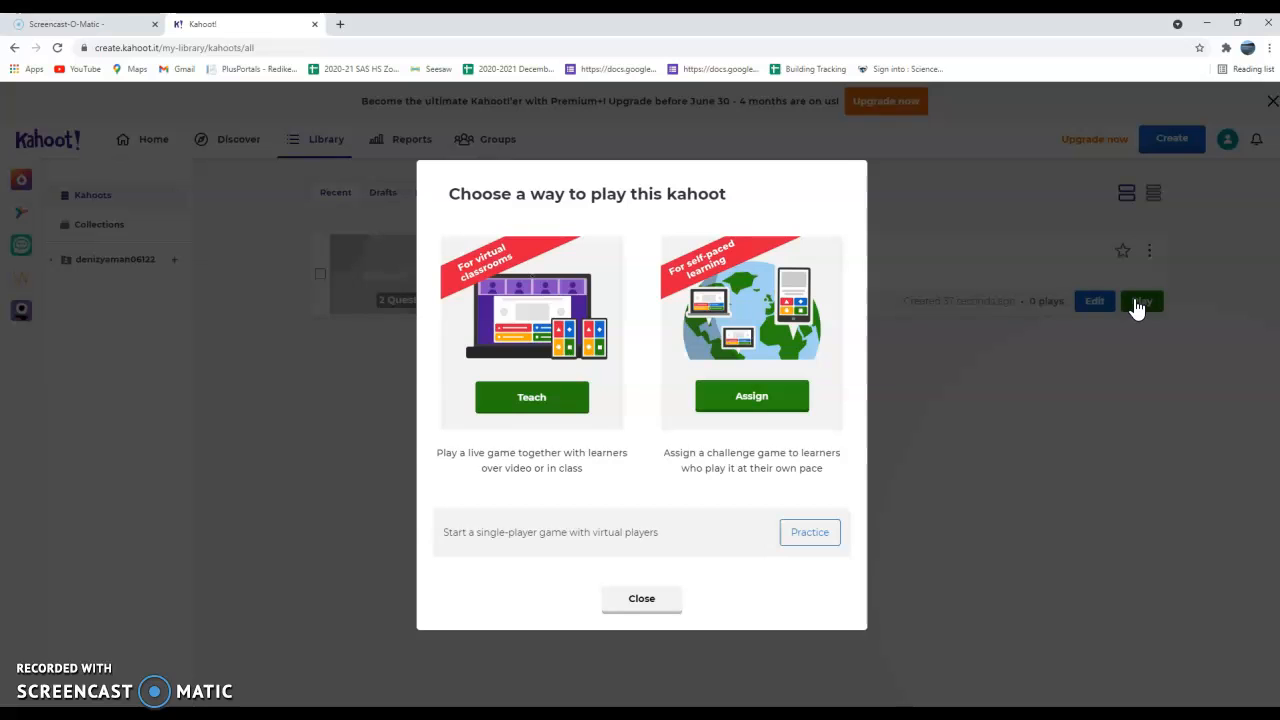
pyautogui.click(536, 398)
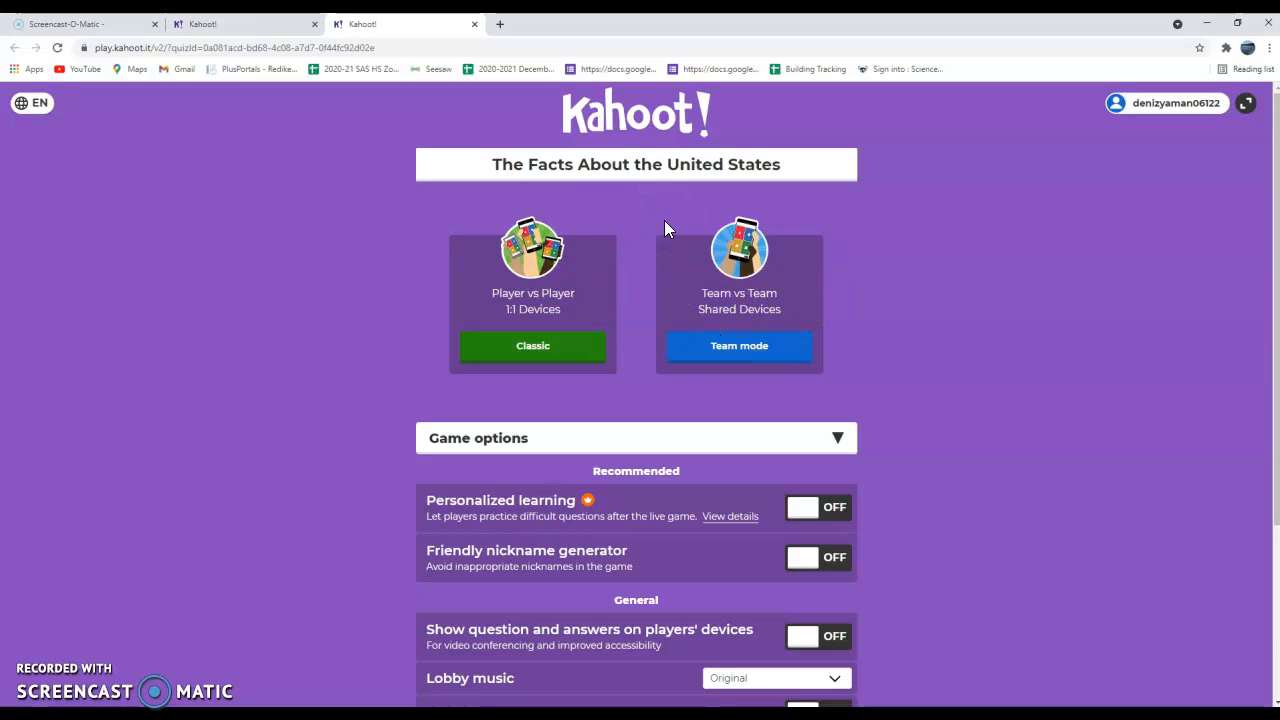
pyautogui.click(541, 347)
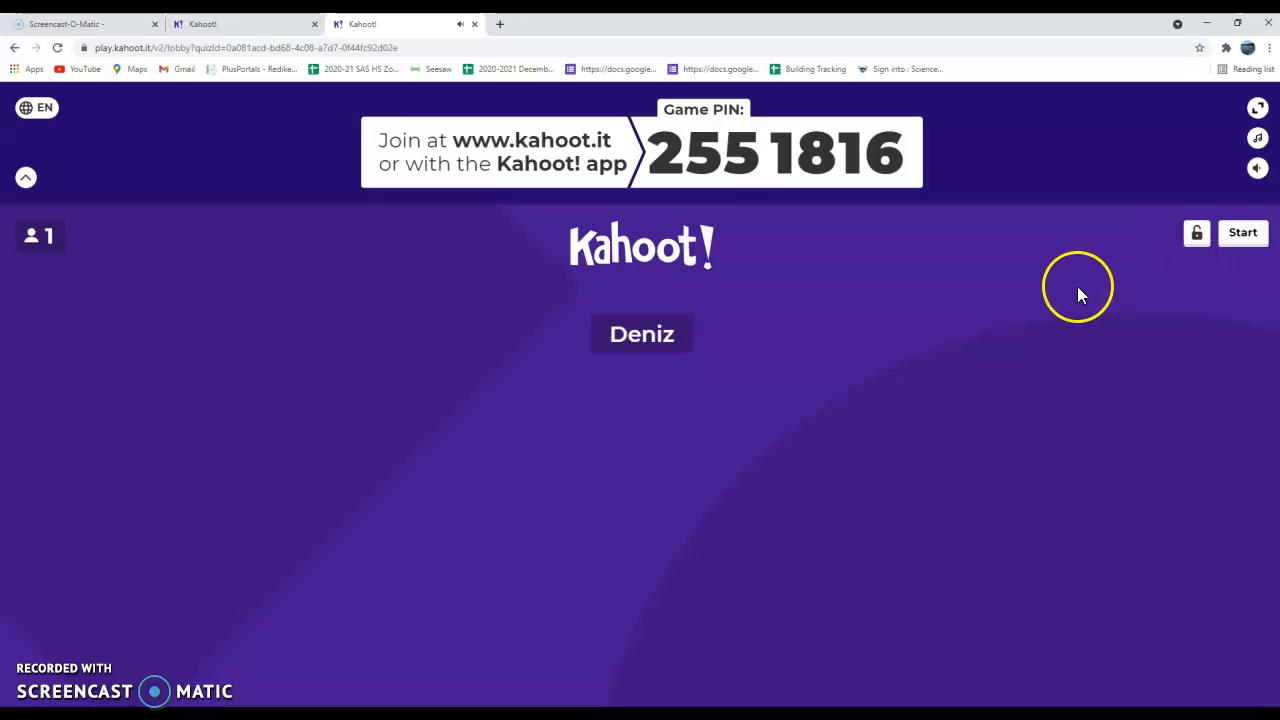
# - Start the game once a player has joined and advance through both questions, the scoreboard and the podium to the game summary
pyautogui.click(1243, 236)
pyautogui.click(1246, 240)
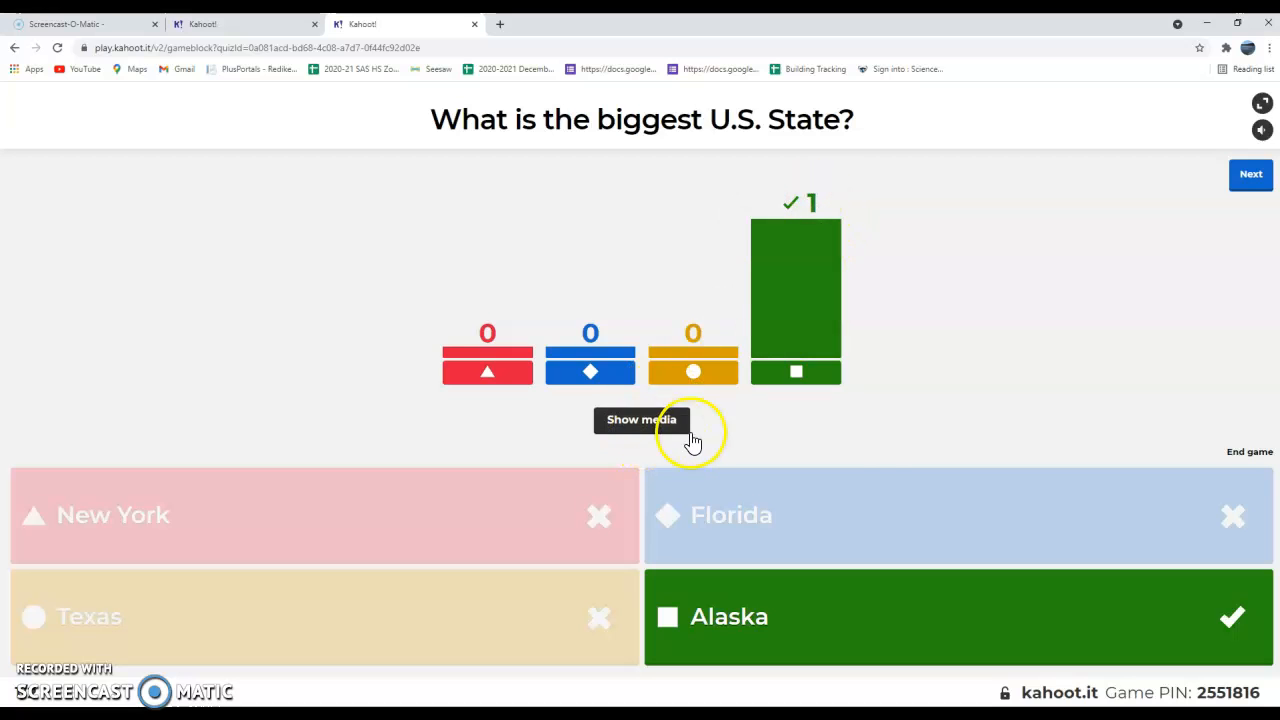
pyautogui.click(1253, 190)
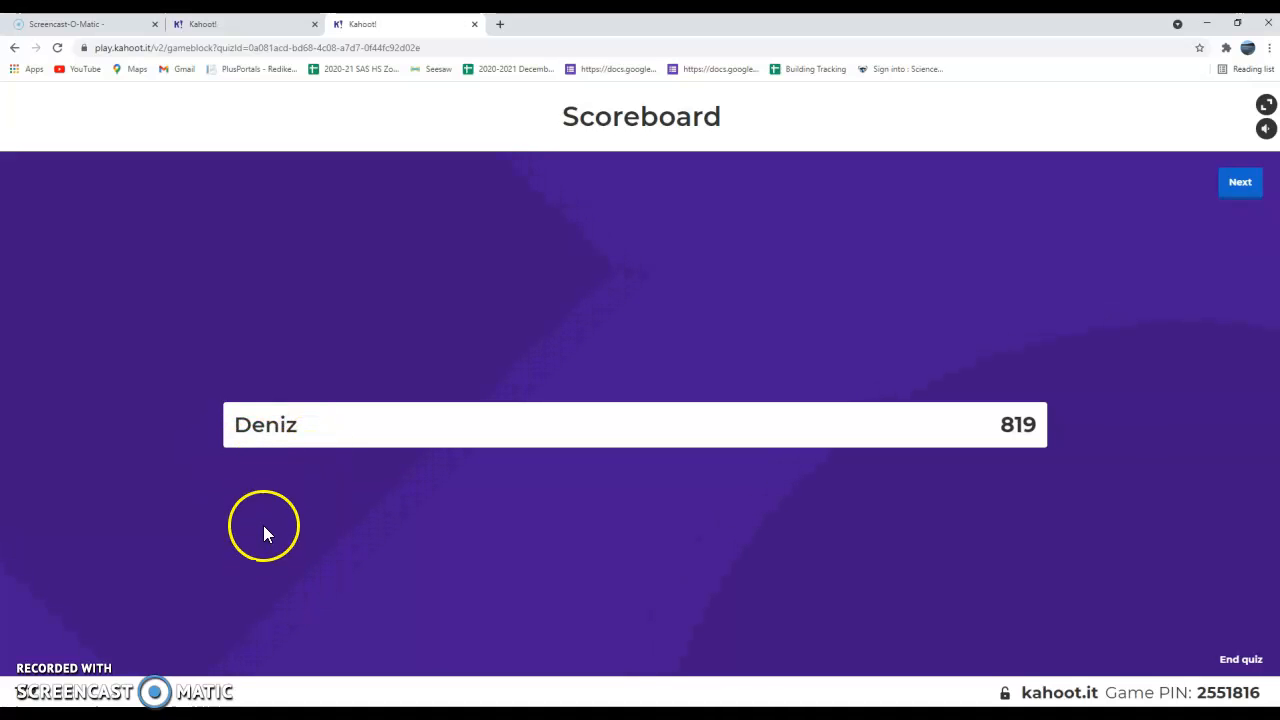
pyautogui.click(1237, 189)
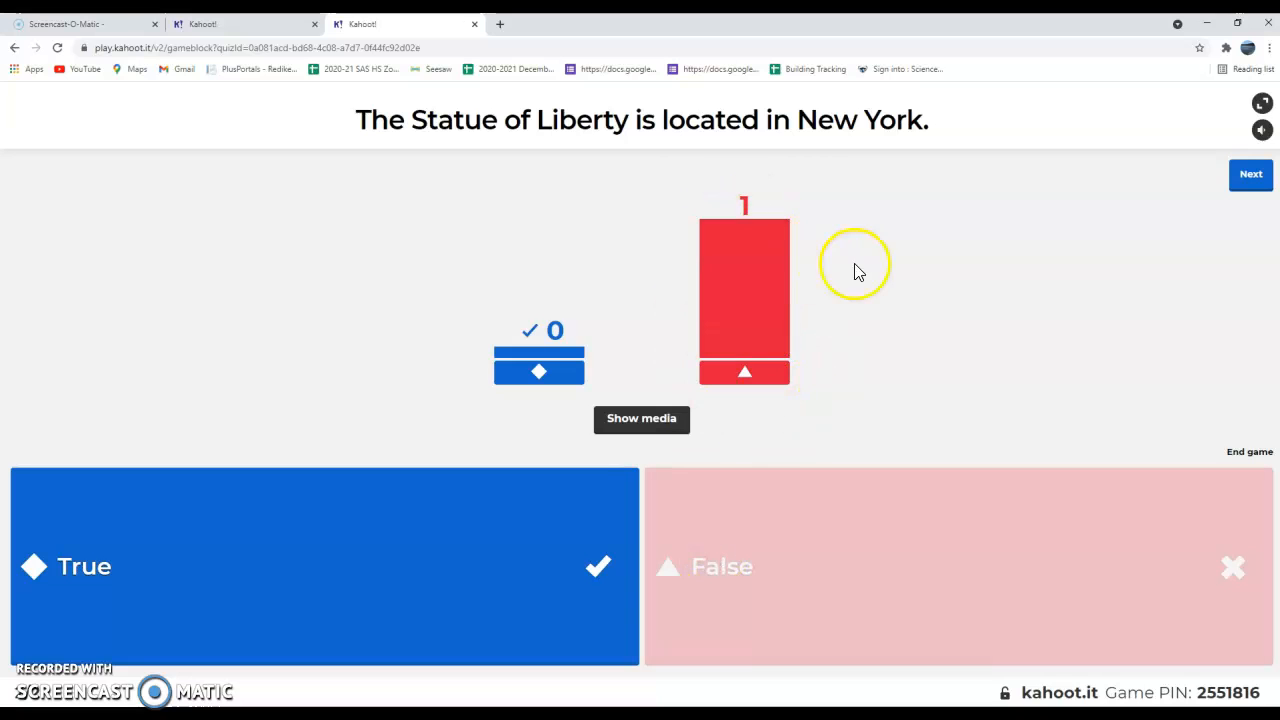
pyautogui.click(1256, 181)
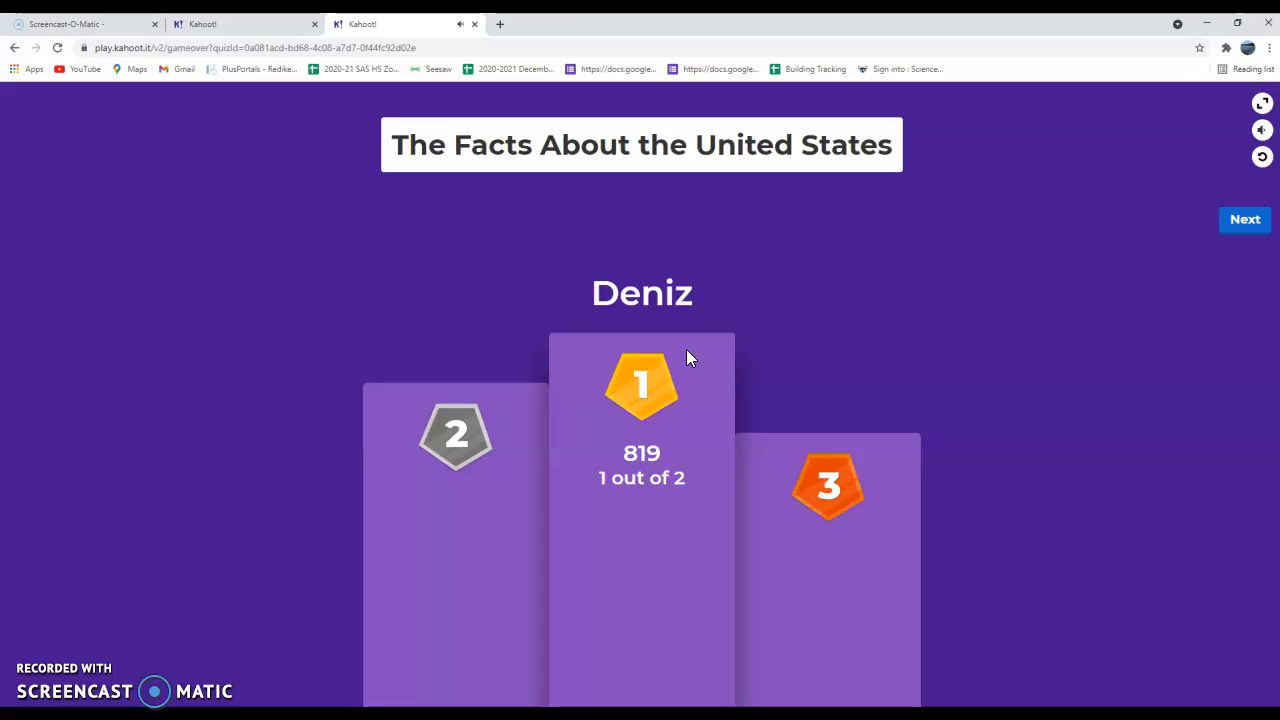
pyautogui.click(1245, 220)
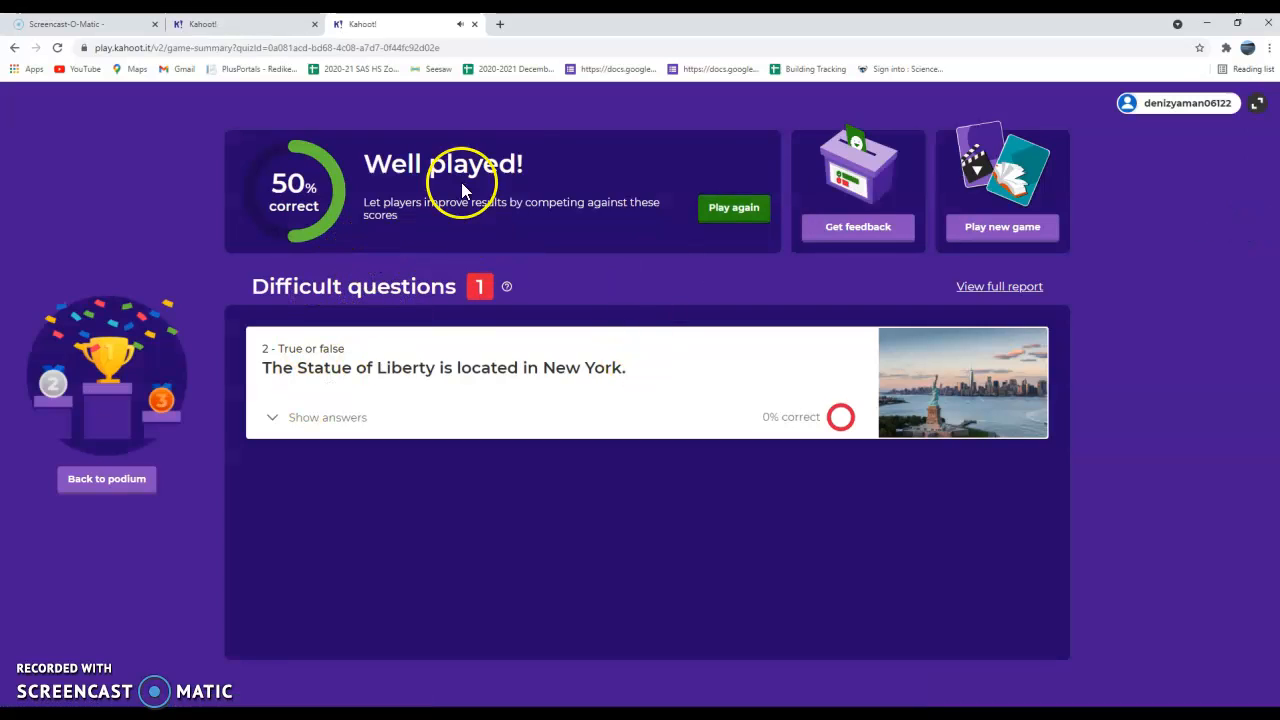